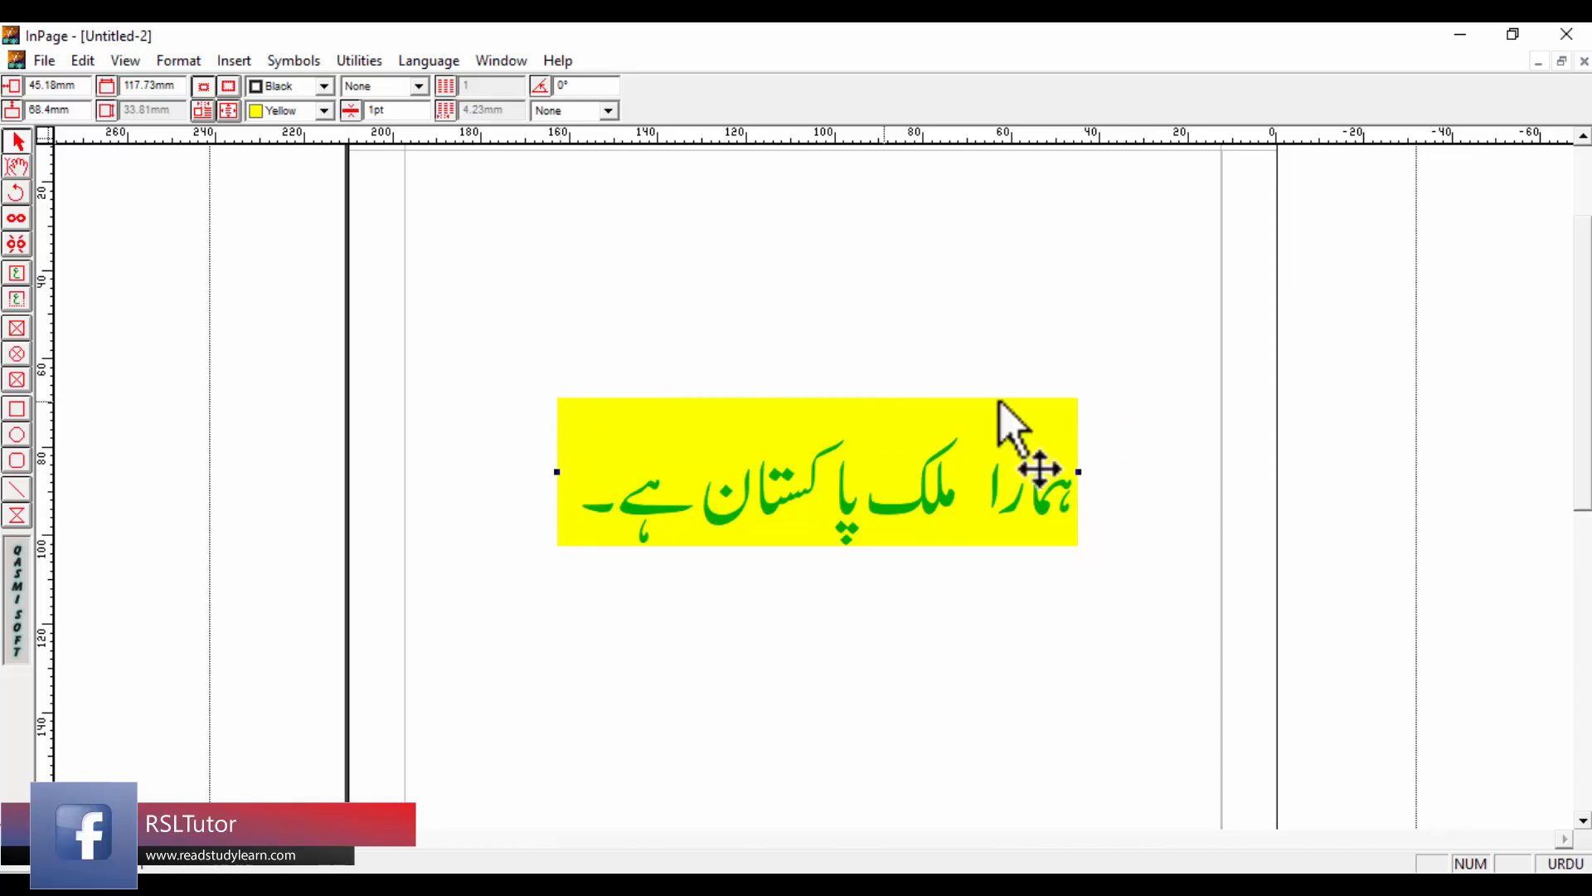
Step: Select the Text tool to type in the page's main frame
left_click(25, 166)
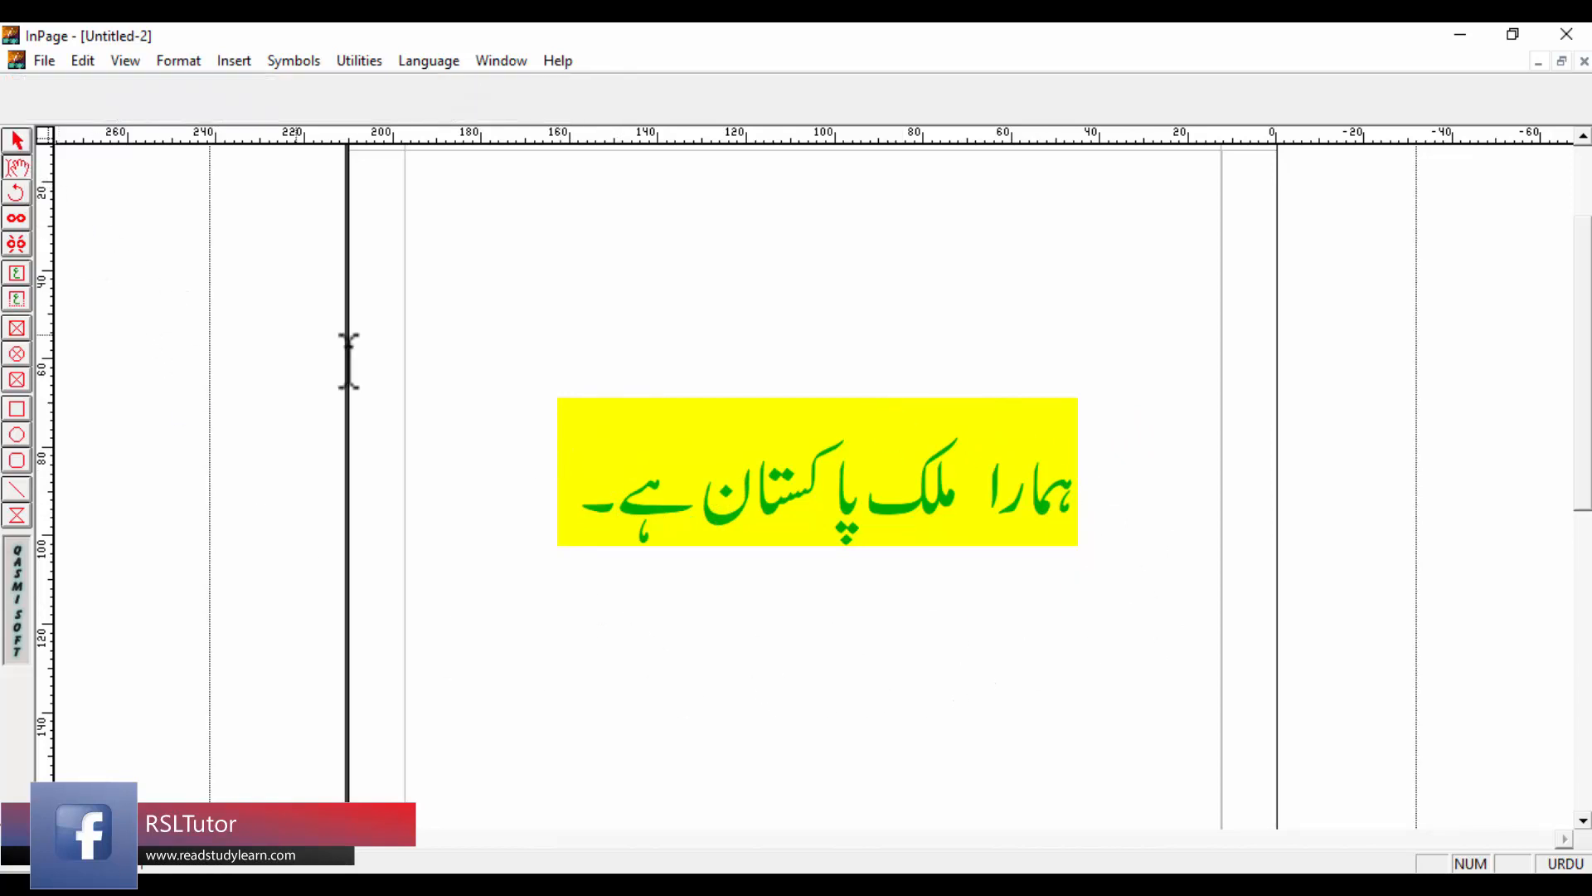
Step: Type an Urdu sentence giving the author's name in the main text frame and copy it
left_click(916, 193)
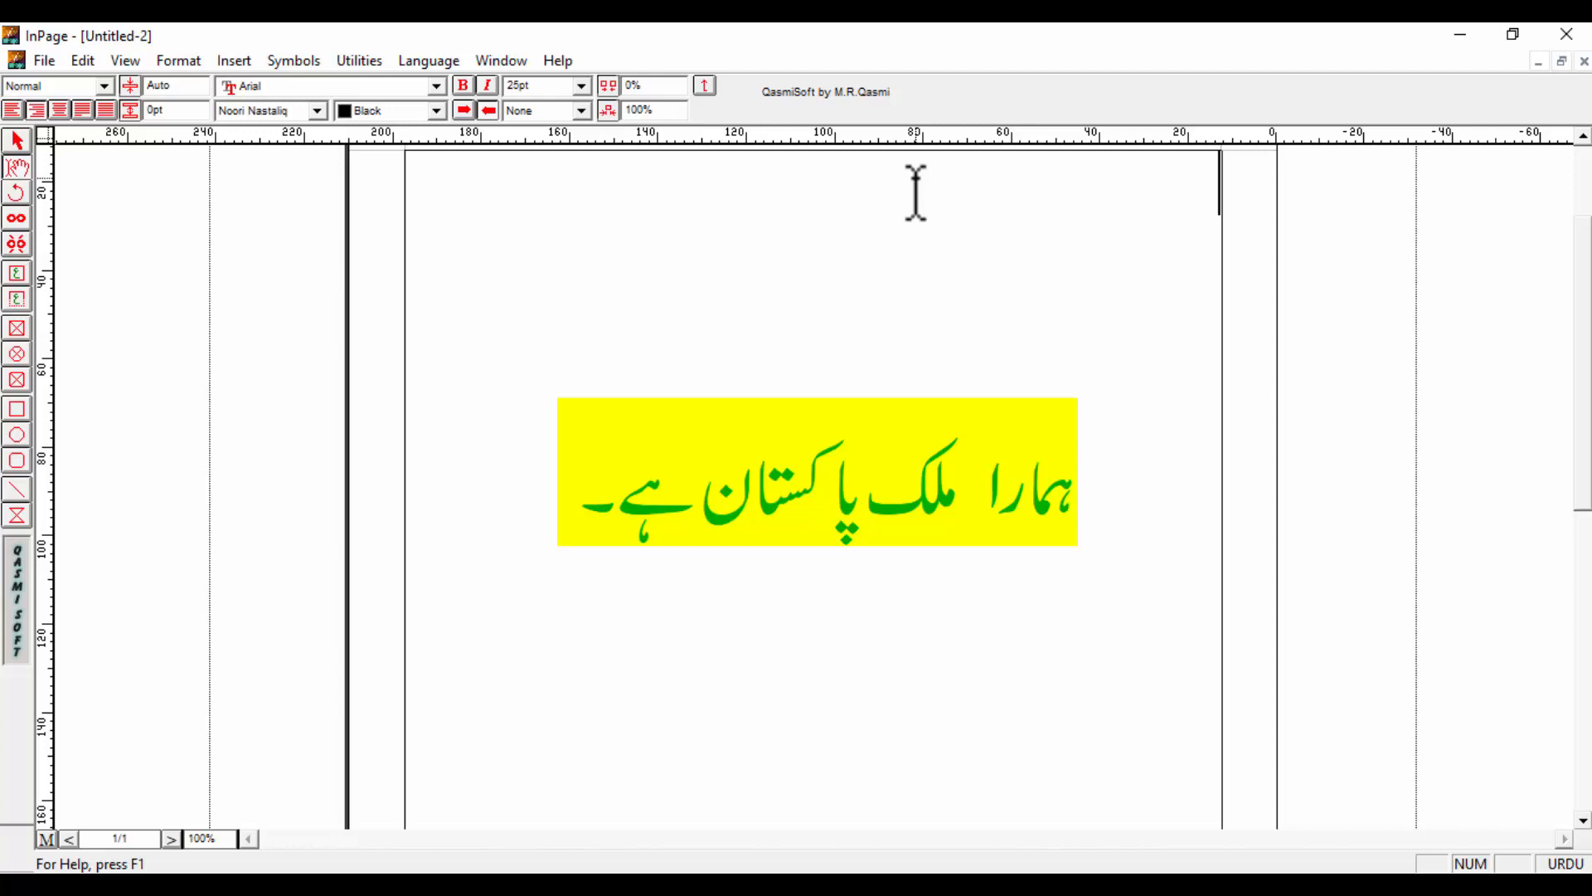
type("میرا نام عمران سید ہے")
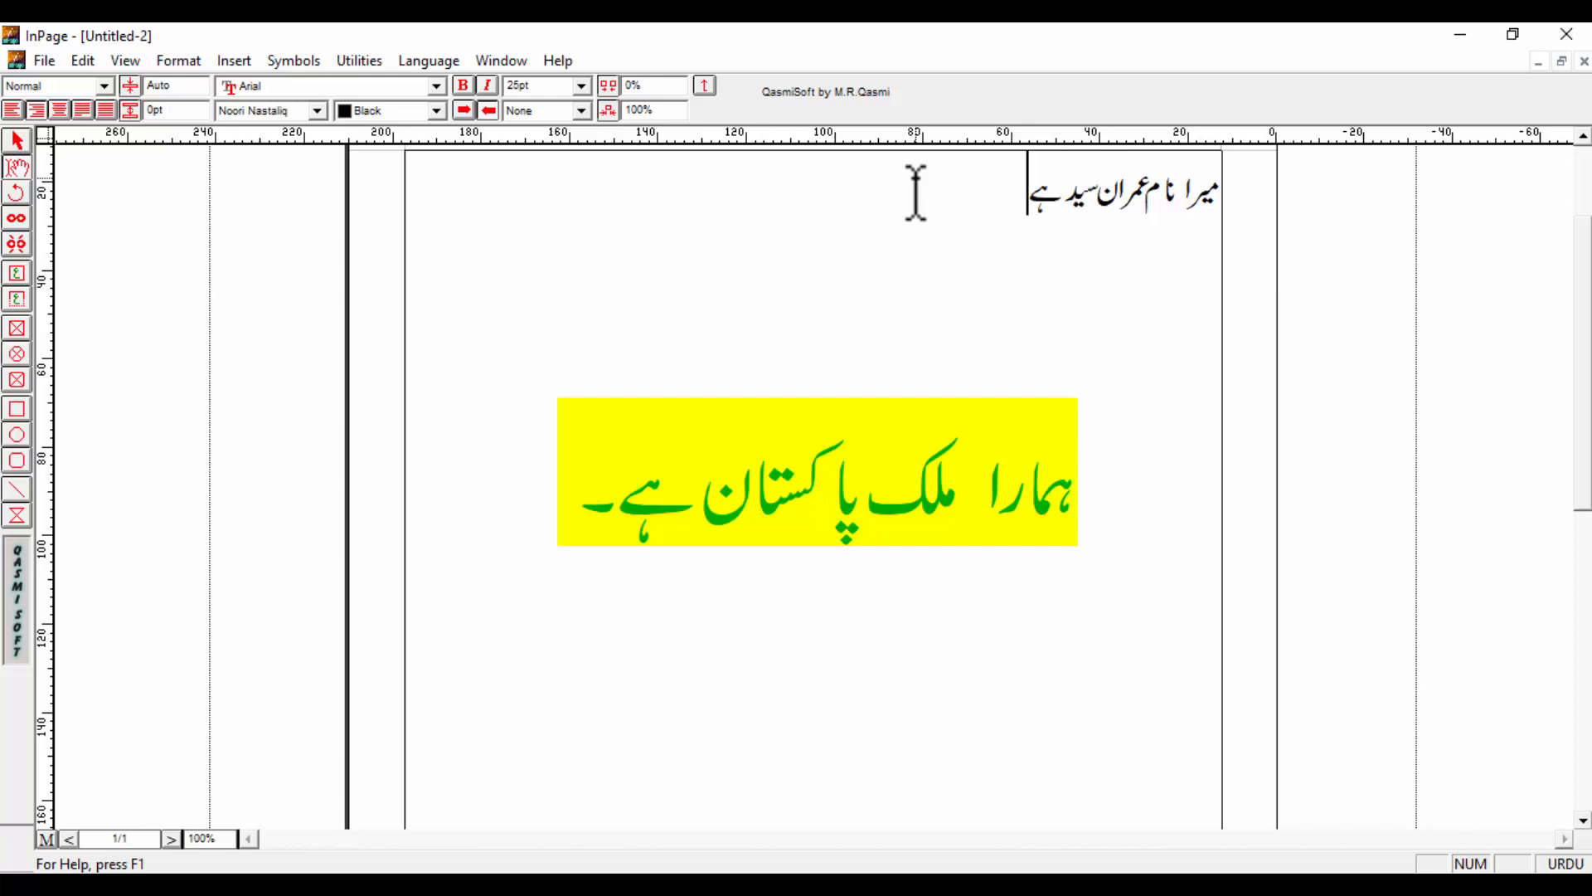
key("ctrl+a")
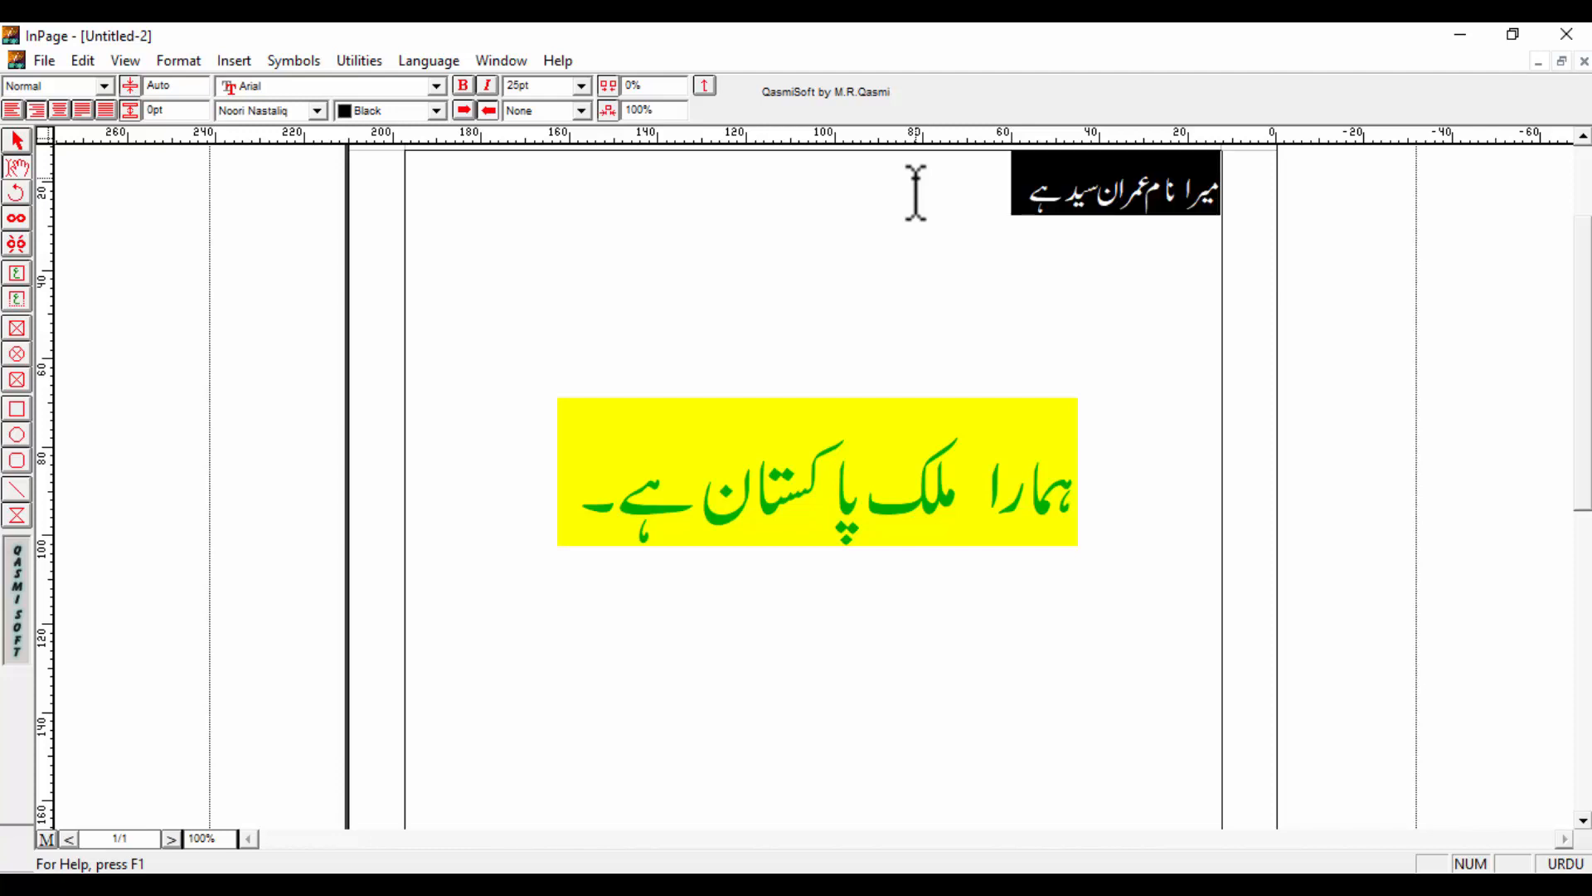
key("Home")
key("shift+Left")
key("shift+Left")
key("shift+Left")
key("shift+Left")
key("shift+Left")
key("shift+Left")
key("shift+Left")
key("shift+Left")
key("shift+Left")
key("shift+Left")
key("shift+Left")
key("shift+Left")
key("shift+Left")
key("shift+Left")
key("shift+Left")
key("shift+Left")
key("shift+Left")
key("shift+Left")
key("shift+Left")
key("shift+Left")
key("Left")
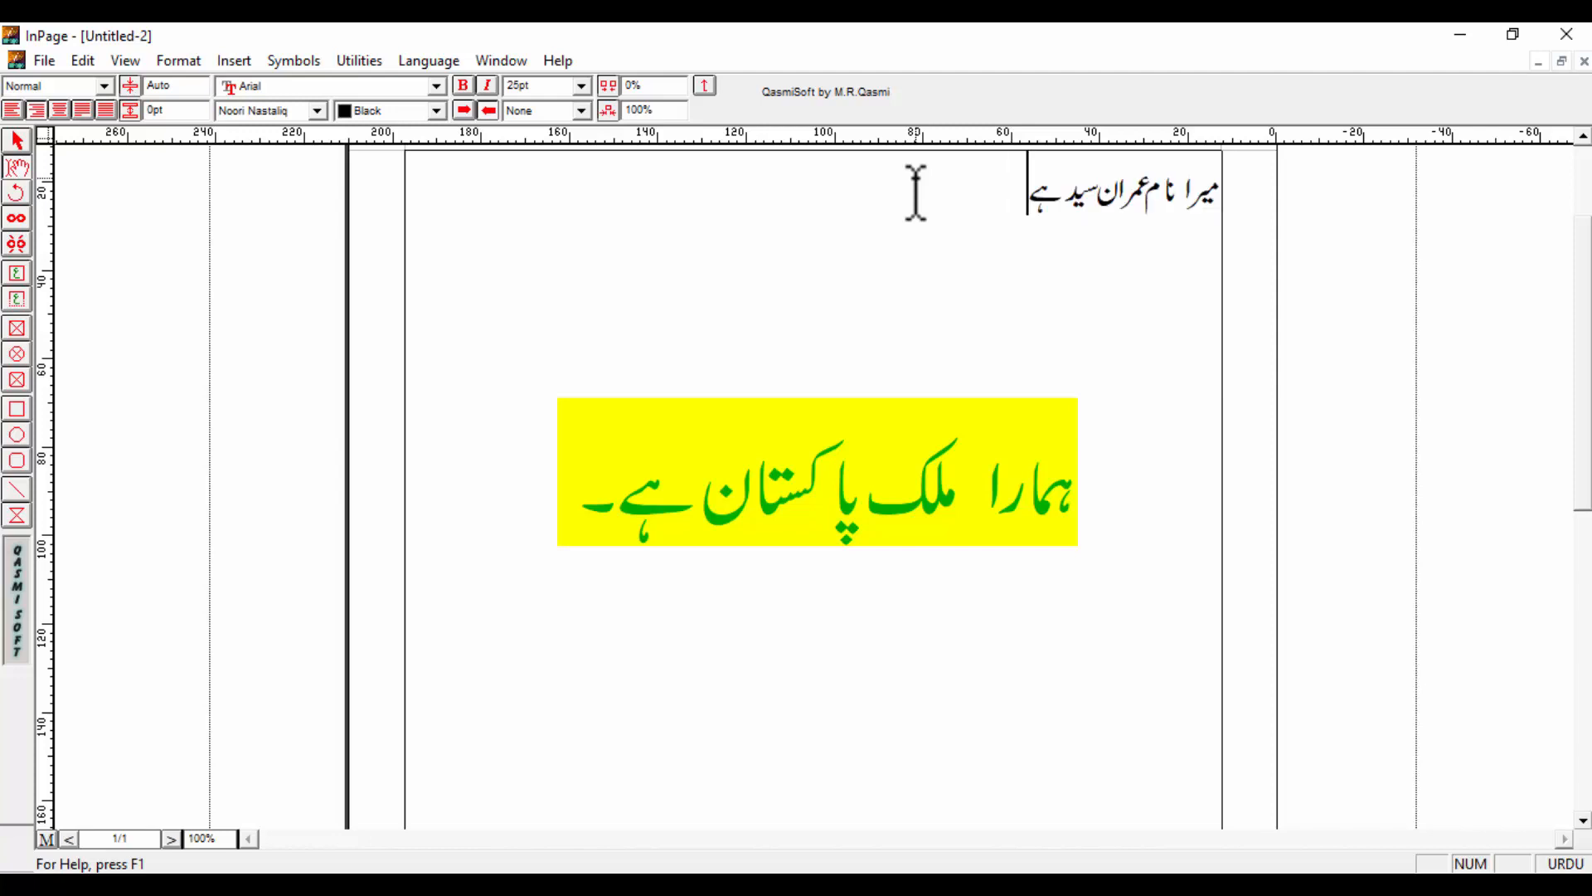
key("ctrl+a")
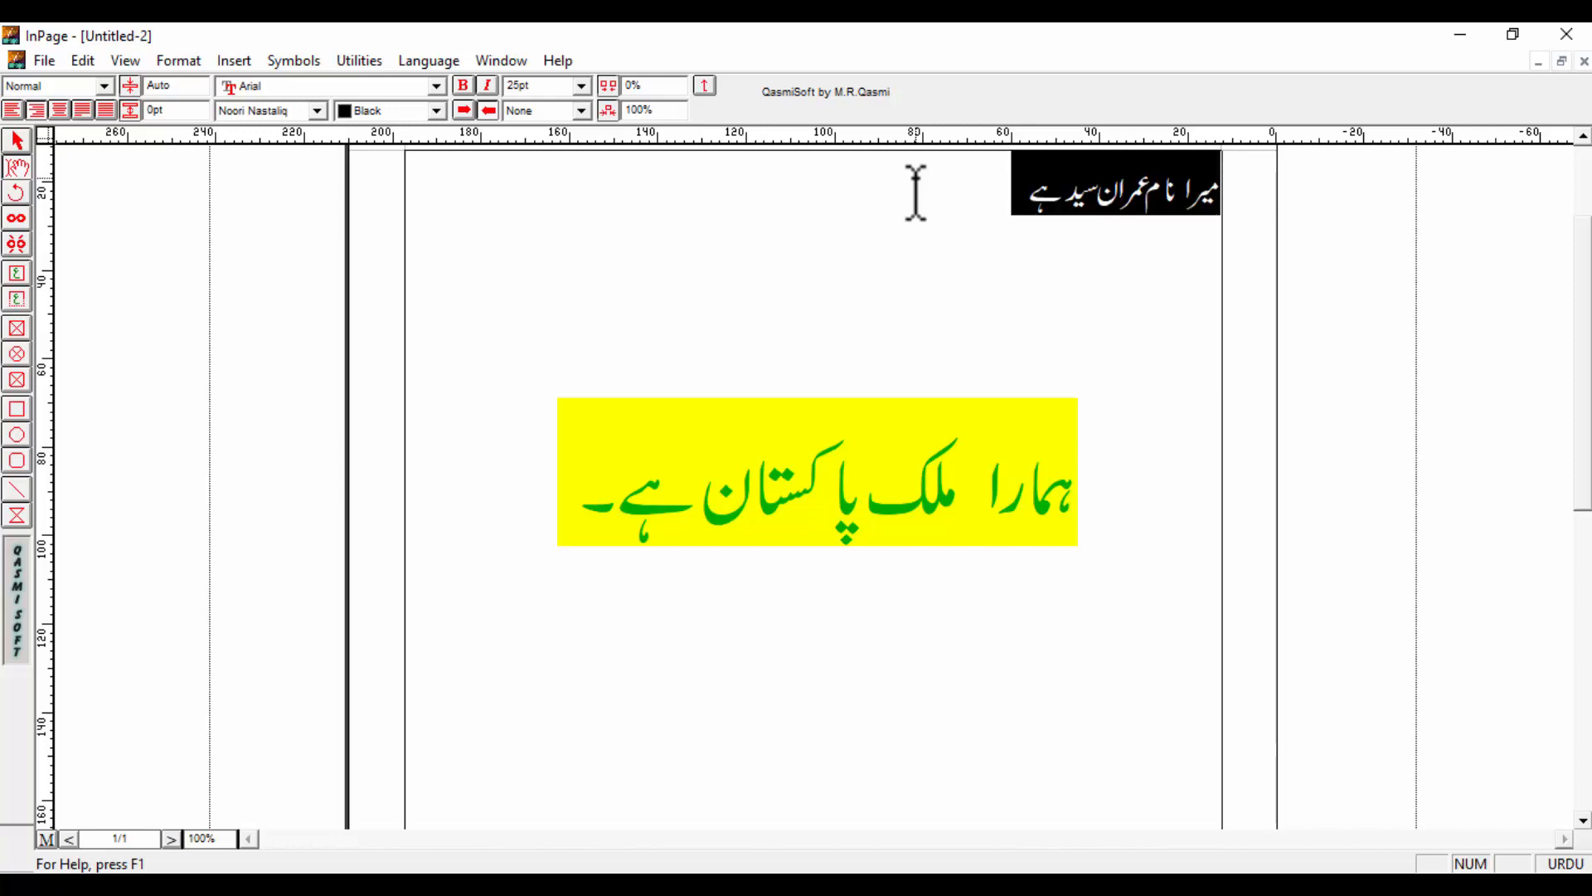
key("Left")
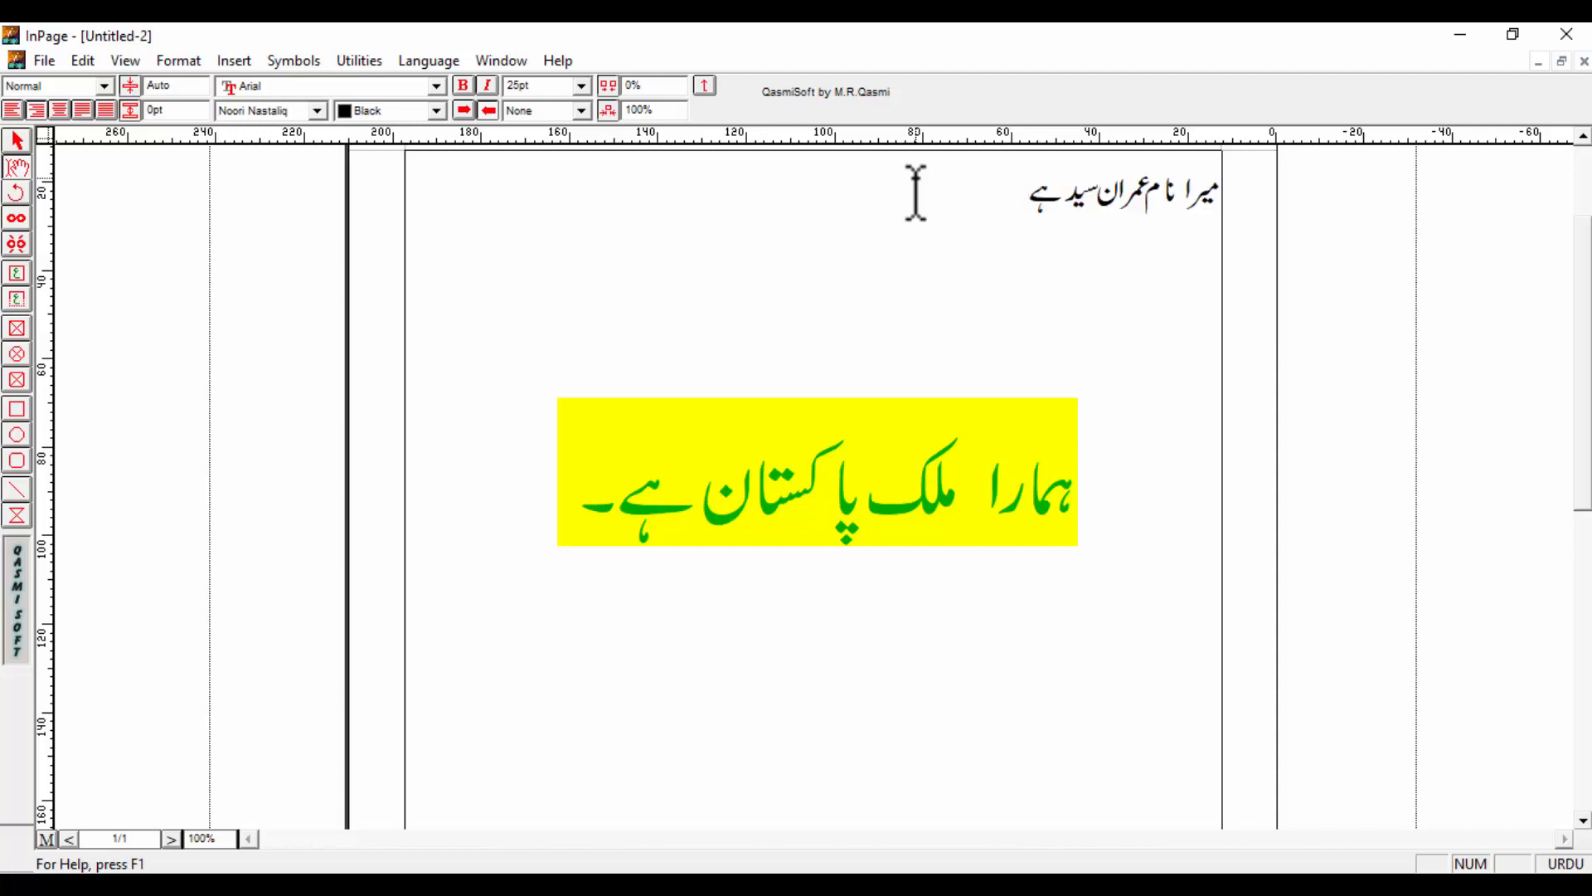
Step: Paste the sentence five more times so it fills the page
key("ctrl+v")
key("ctrl+v")
key("ctrl+v")
key("ctrl+v")
key("ctrl+v")
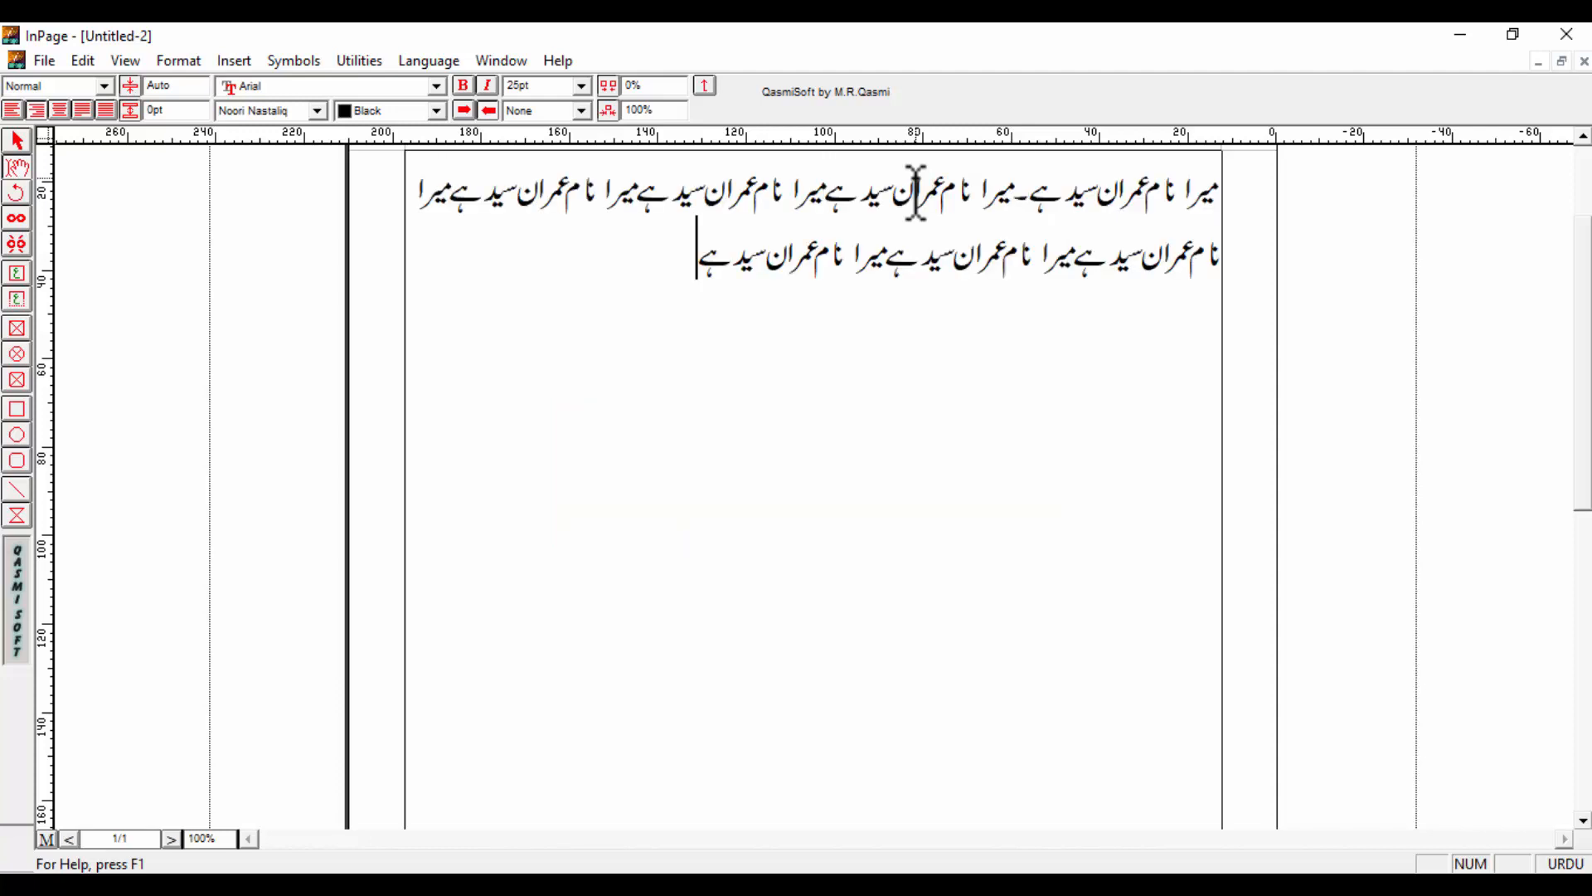
key("ctrl+v")
key("ctrl+v")
key("ctrl+v")
key("ctrl+v")
key("ctrl+v")
key("ctrl+v")
key("ctrl+v")
key("ctrl+v")
key("ctrl+v")
key("ctrl+v")
key("ctrl+v")
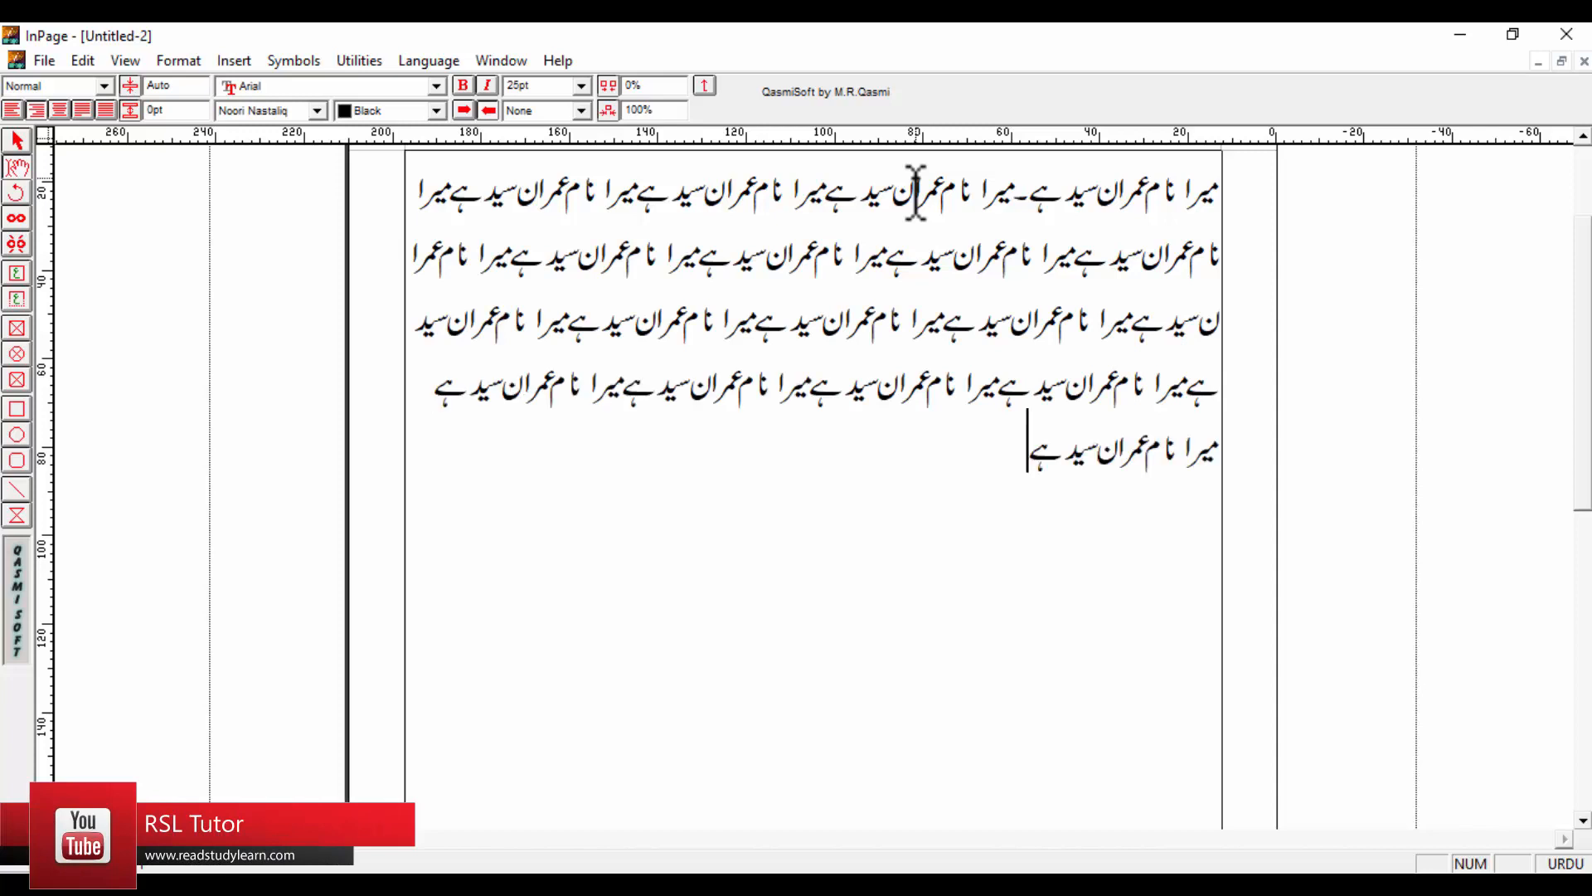
key("ctrl+v")
key("ctrl+v")
key("ctrl+v")
key("ctrl+v")
key("ctrl+v")
key("ctrl+v")
key("ctrl+v")
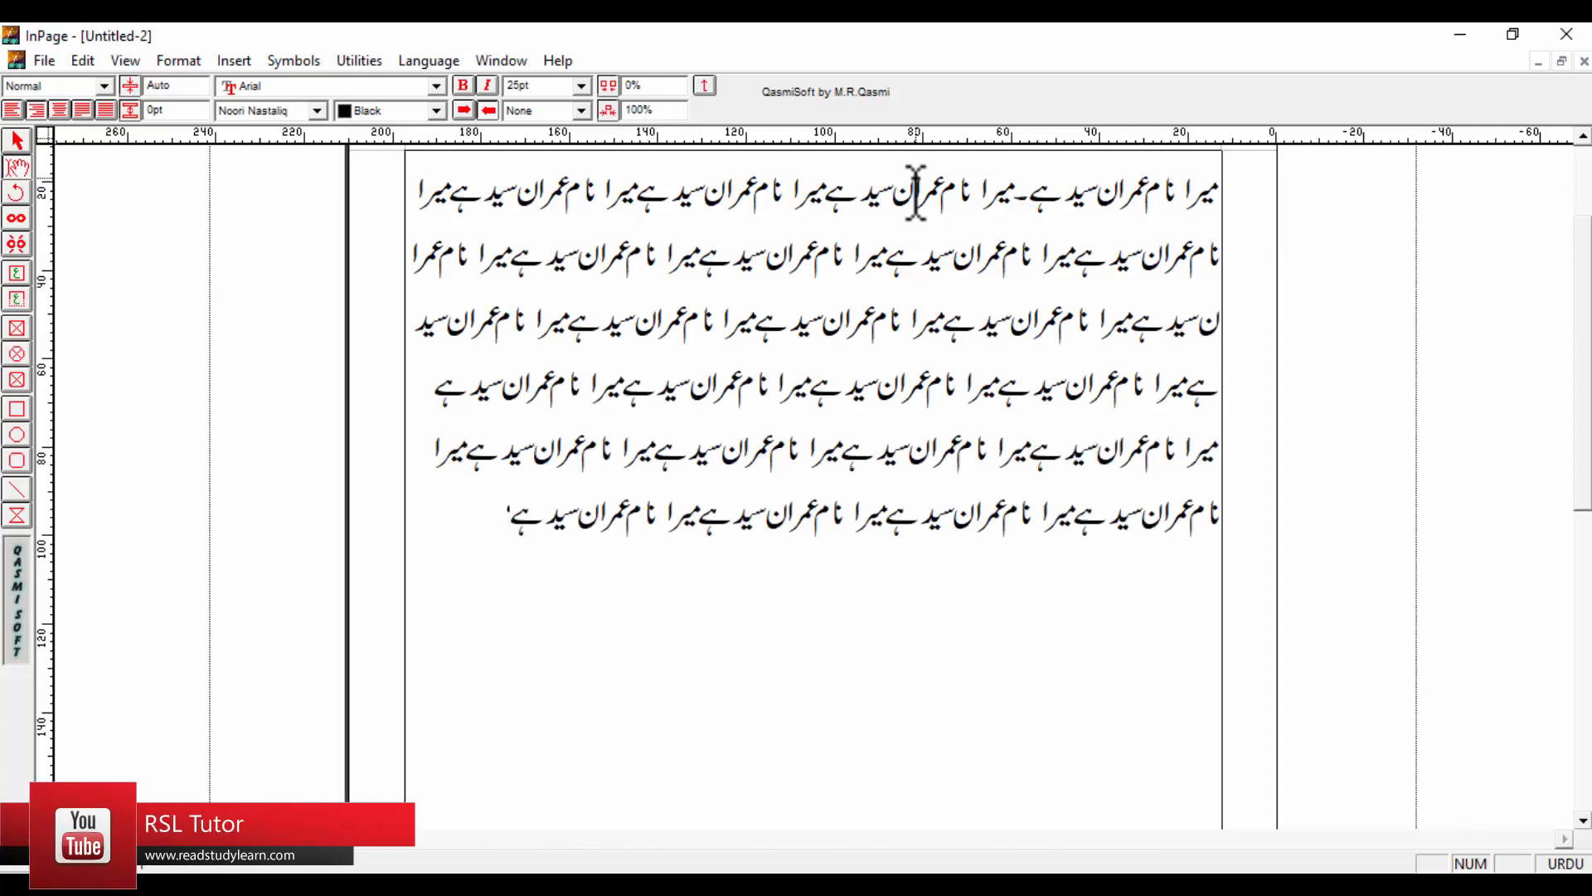
key("ctrl+v")
key("ctrl+v")
key("ctrl+v")
key("ctrl+v")
key("ctrl+v")
key("ctrl+v")
key("ctrl+v")
key("ctrl+v")
key("ctrl+v")
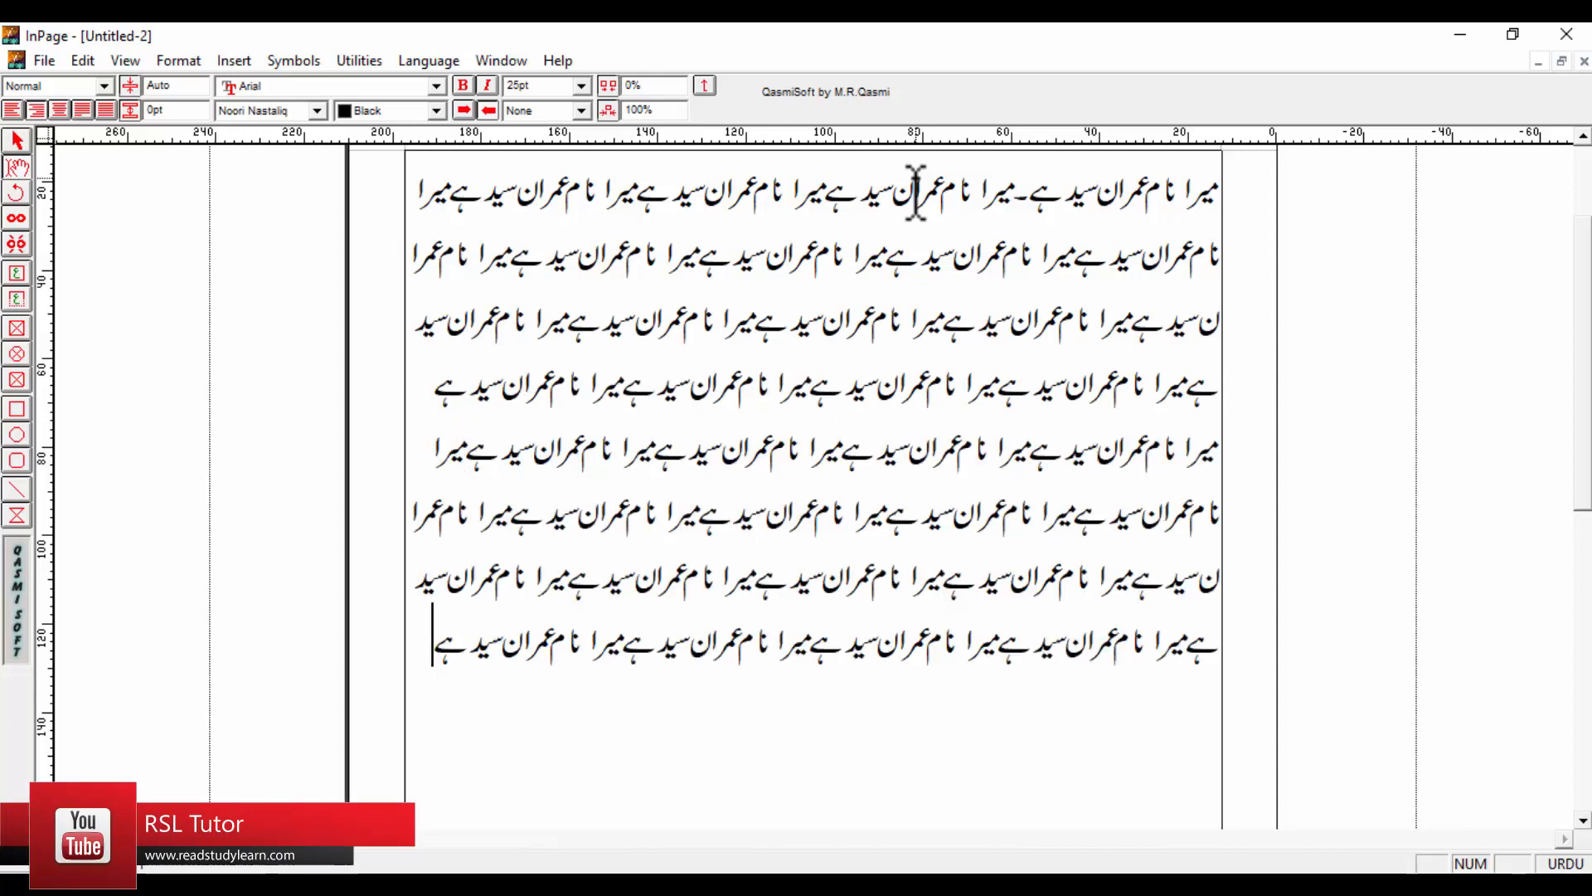
key("ctrl+v")
key("ctrl+v")
key("ctrl+v")
key("ctrl+v")
key("ctrl+v")
key("ctrl+v")
key("ctrl+v")
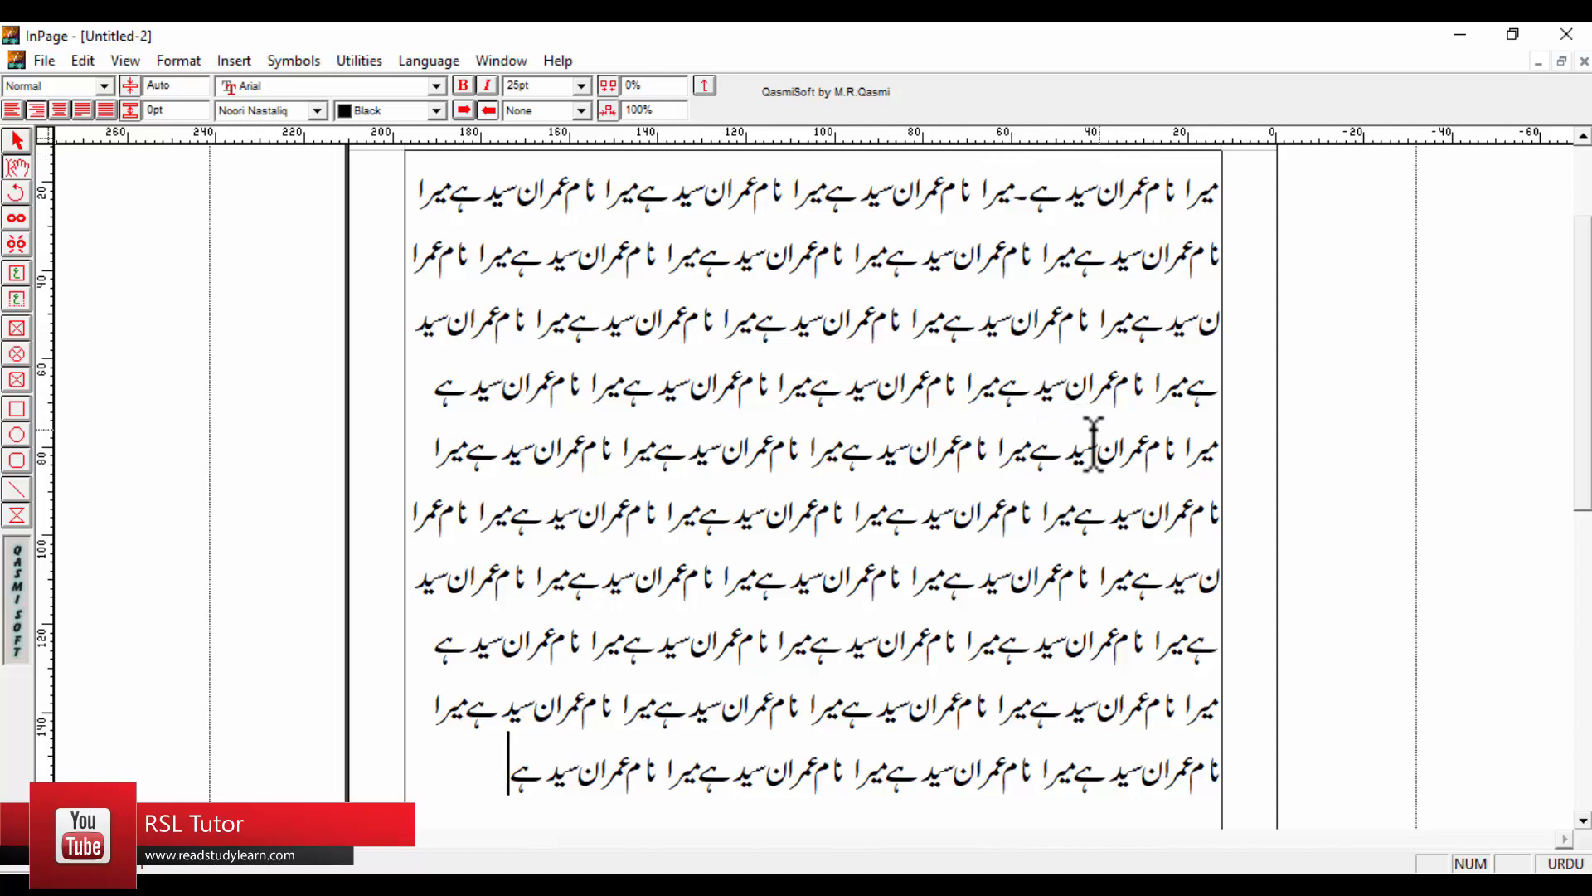
left_click(18, 140)
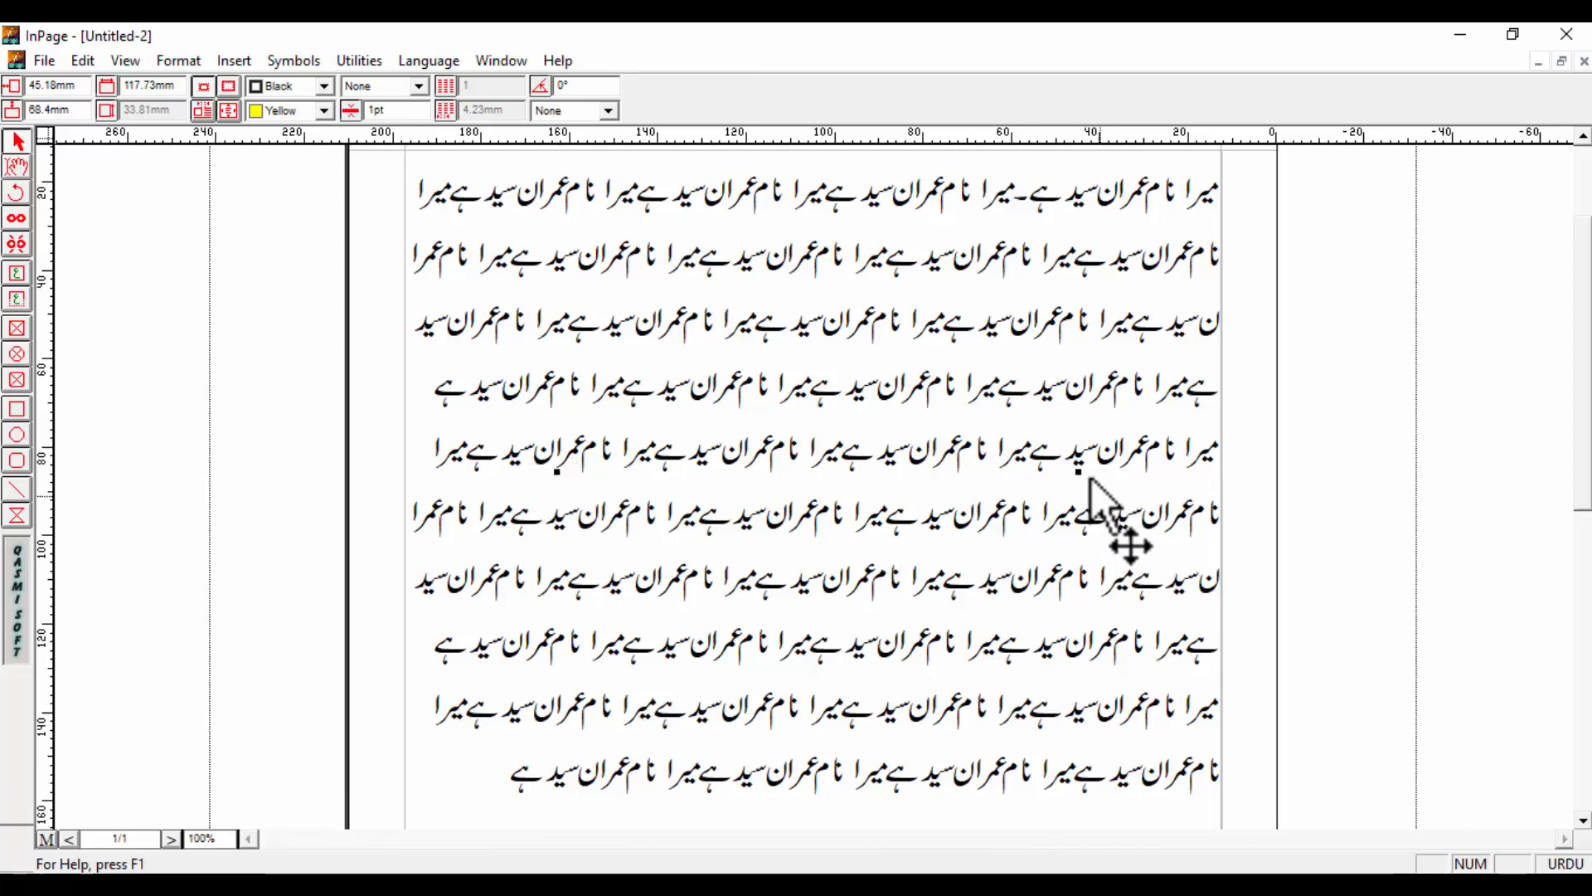
Step: Turn on Run Around for the yellow box so the body text wraps around it
left_click(202, 111)
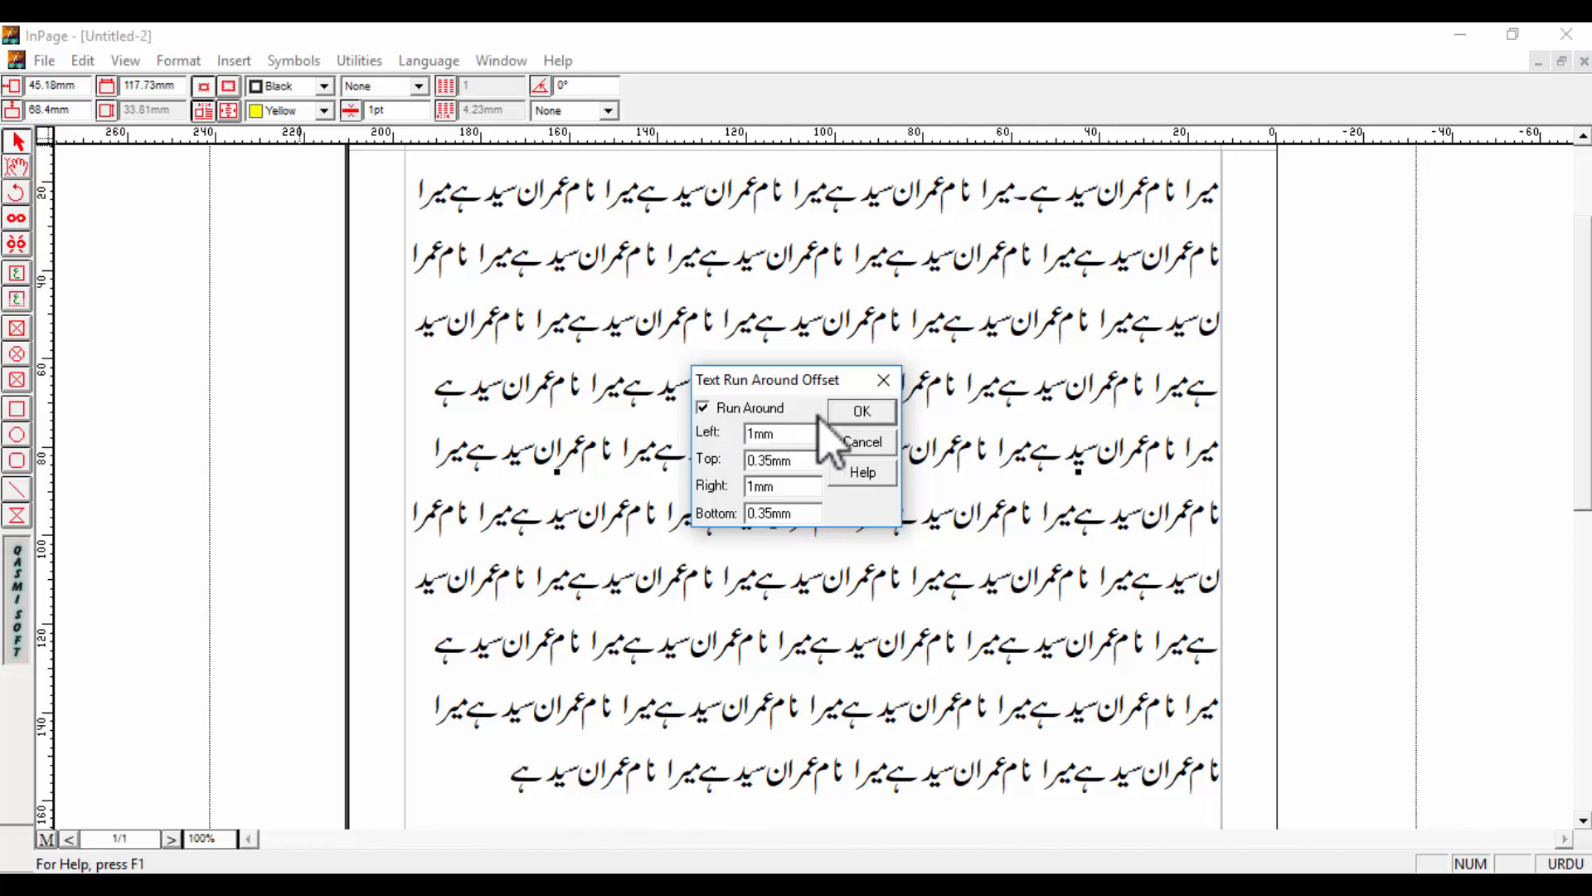
left_click(866, 413)
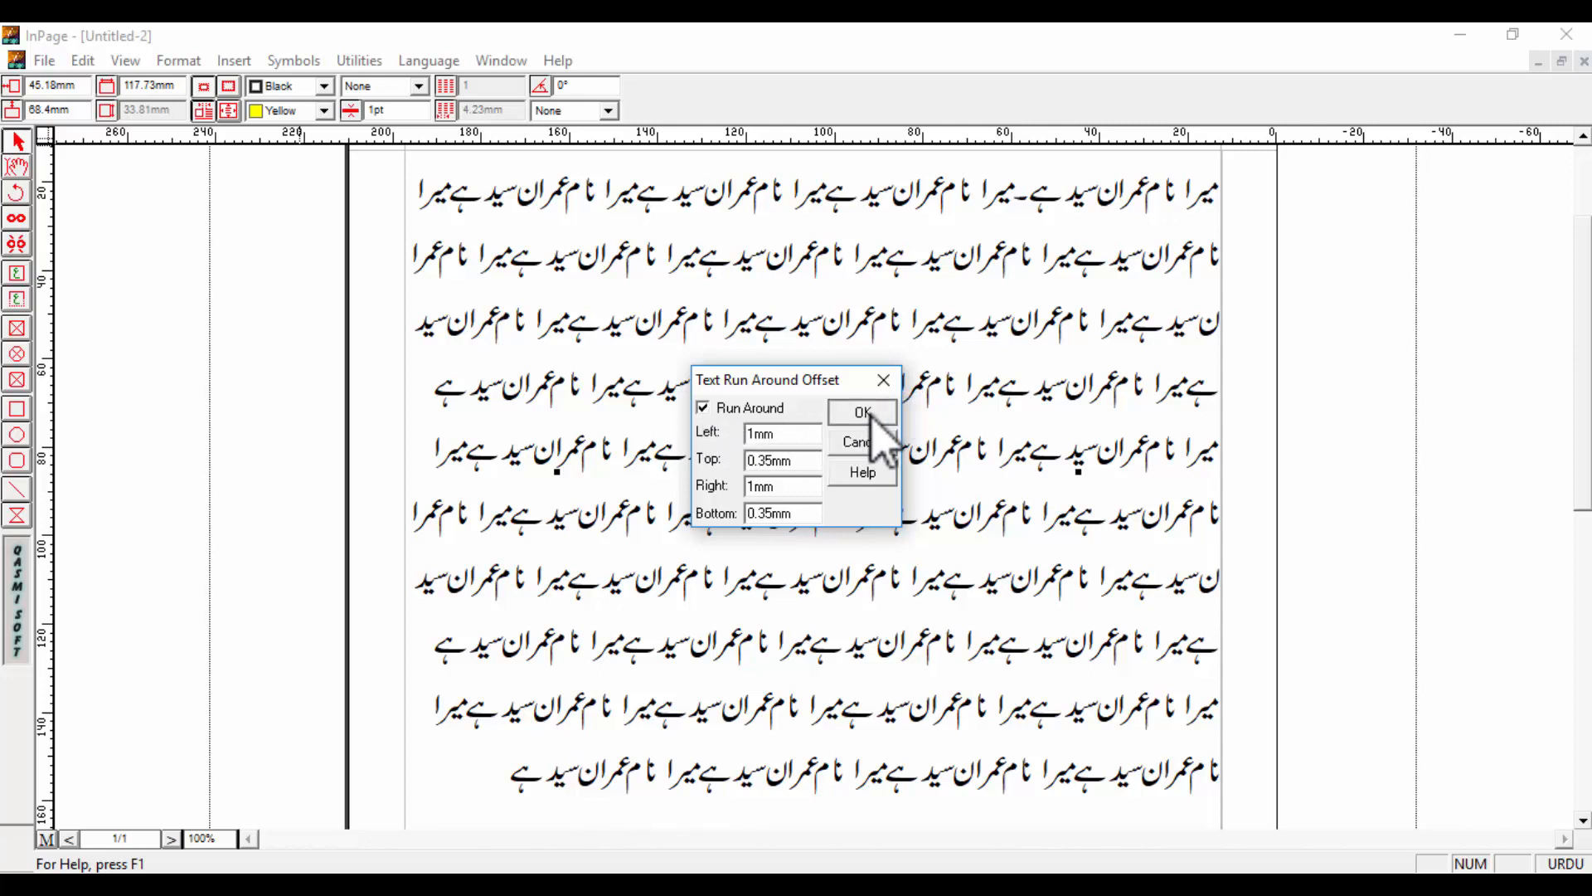
left_click(864, 412)
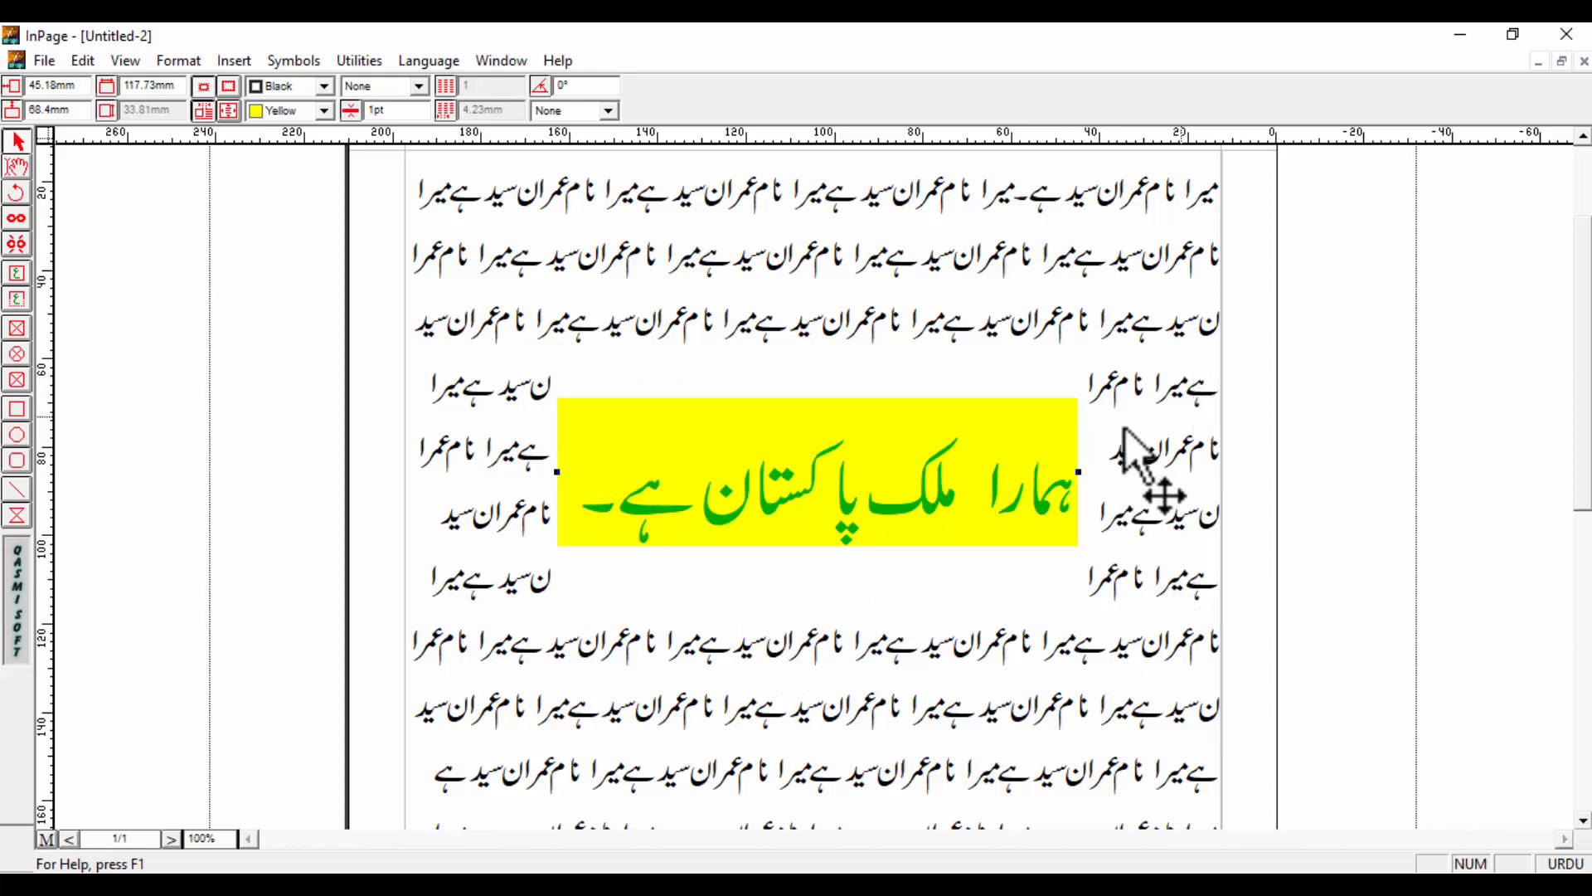
Step: Change the yellow box's Top and Bottom run-around offsets from 0.35mm to 1mm
left_click(204, 110)
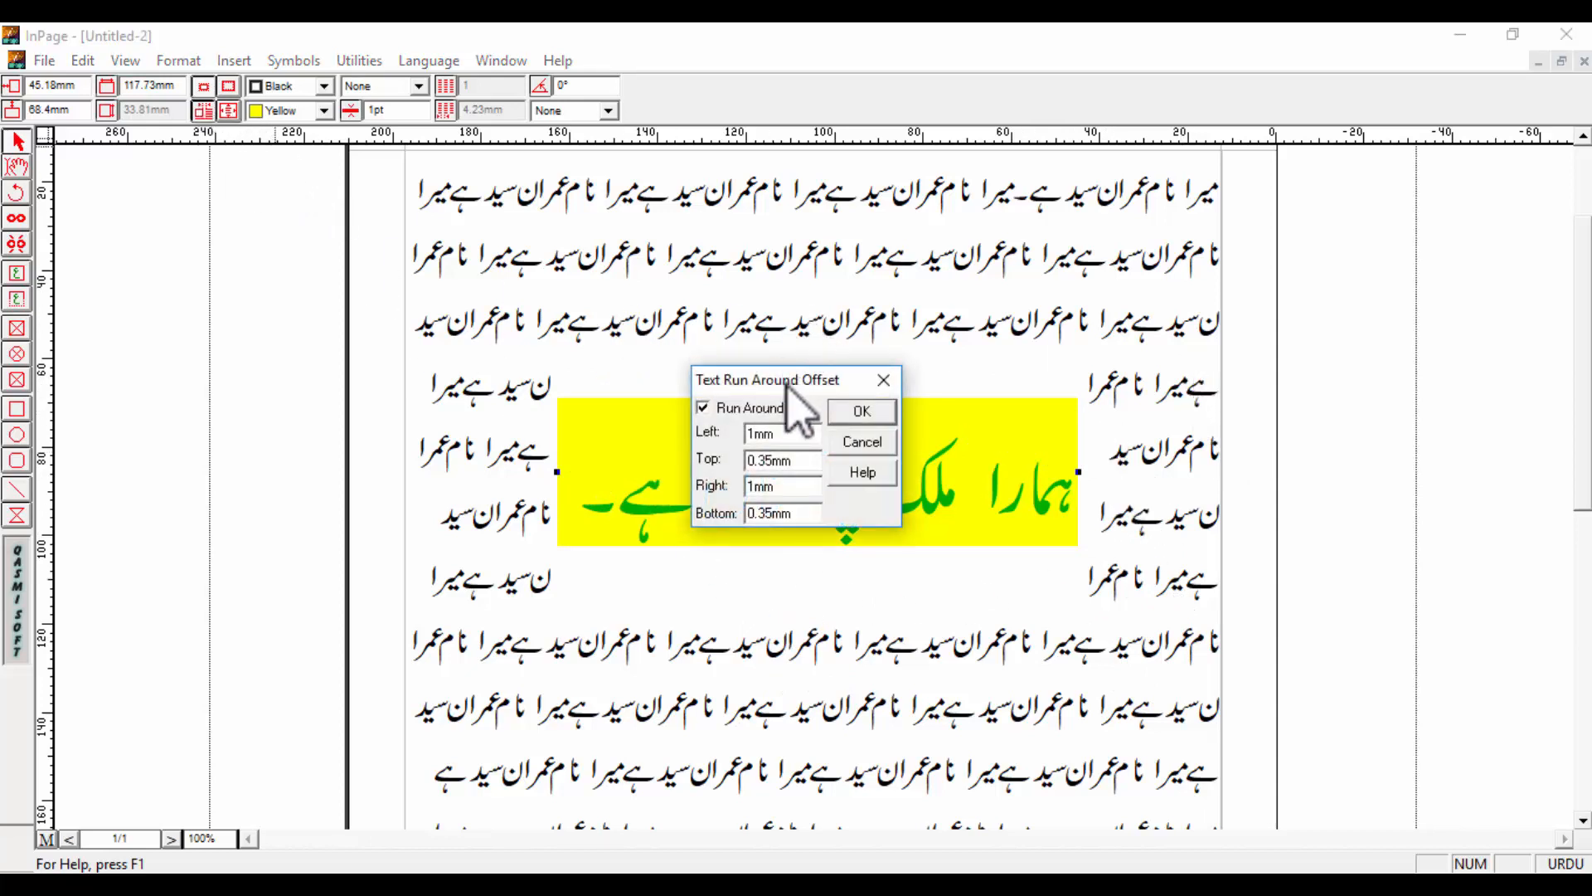
left_click_drag(787, 382, 238, 291)
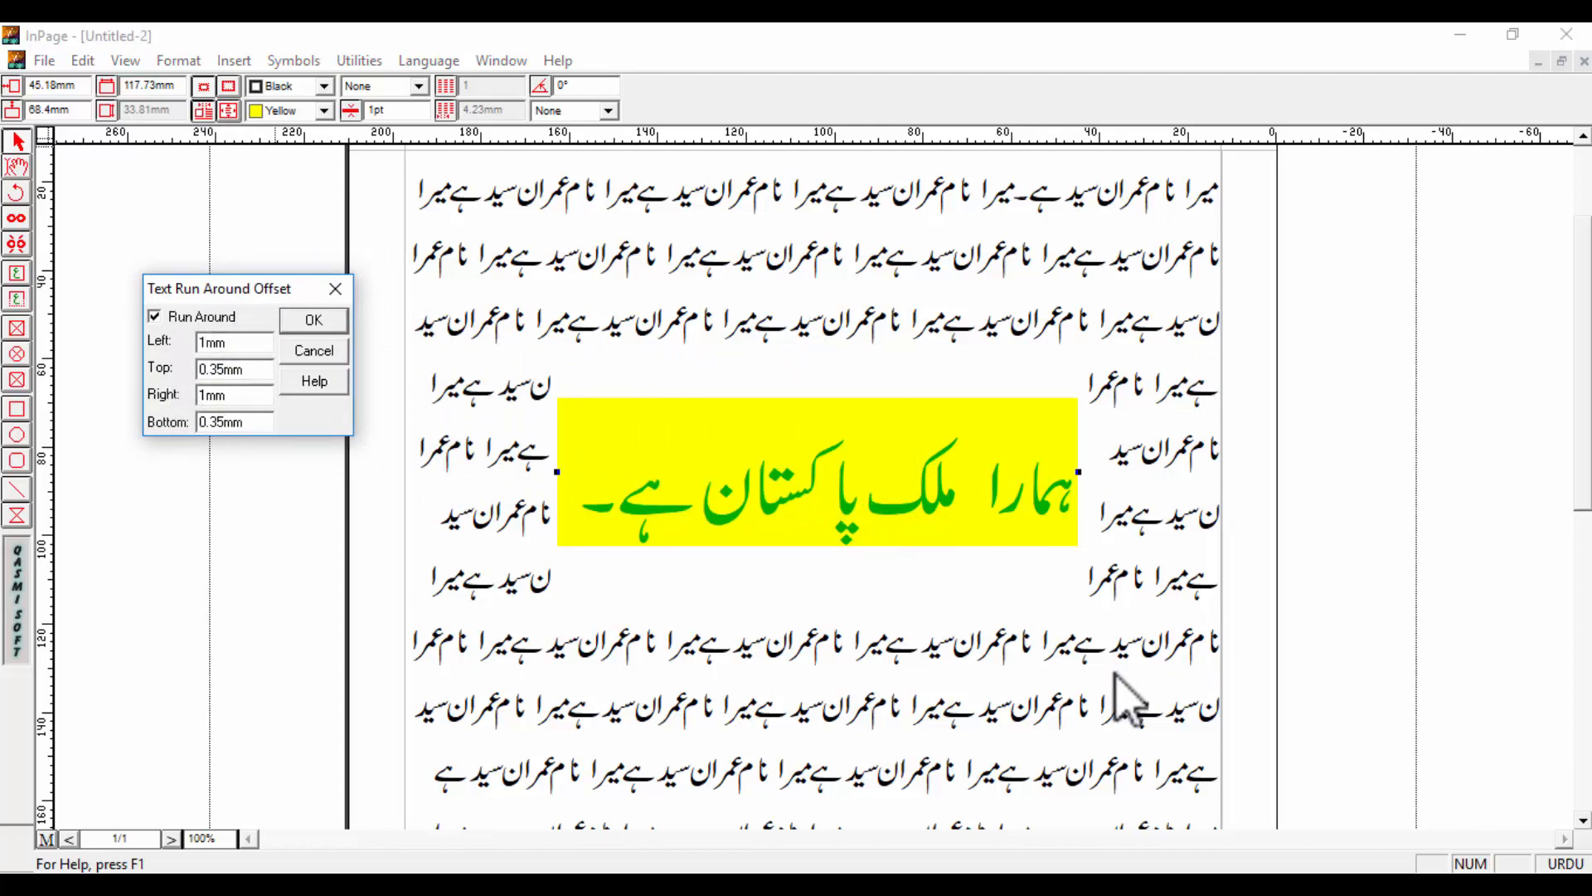
double_click(253, 370)
type("1")
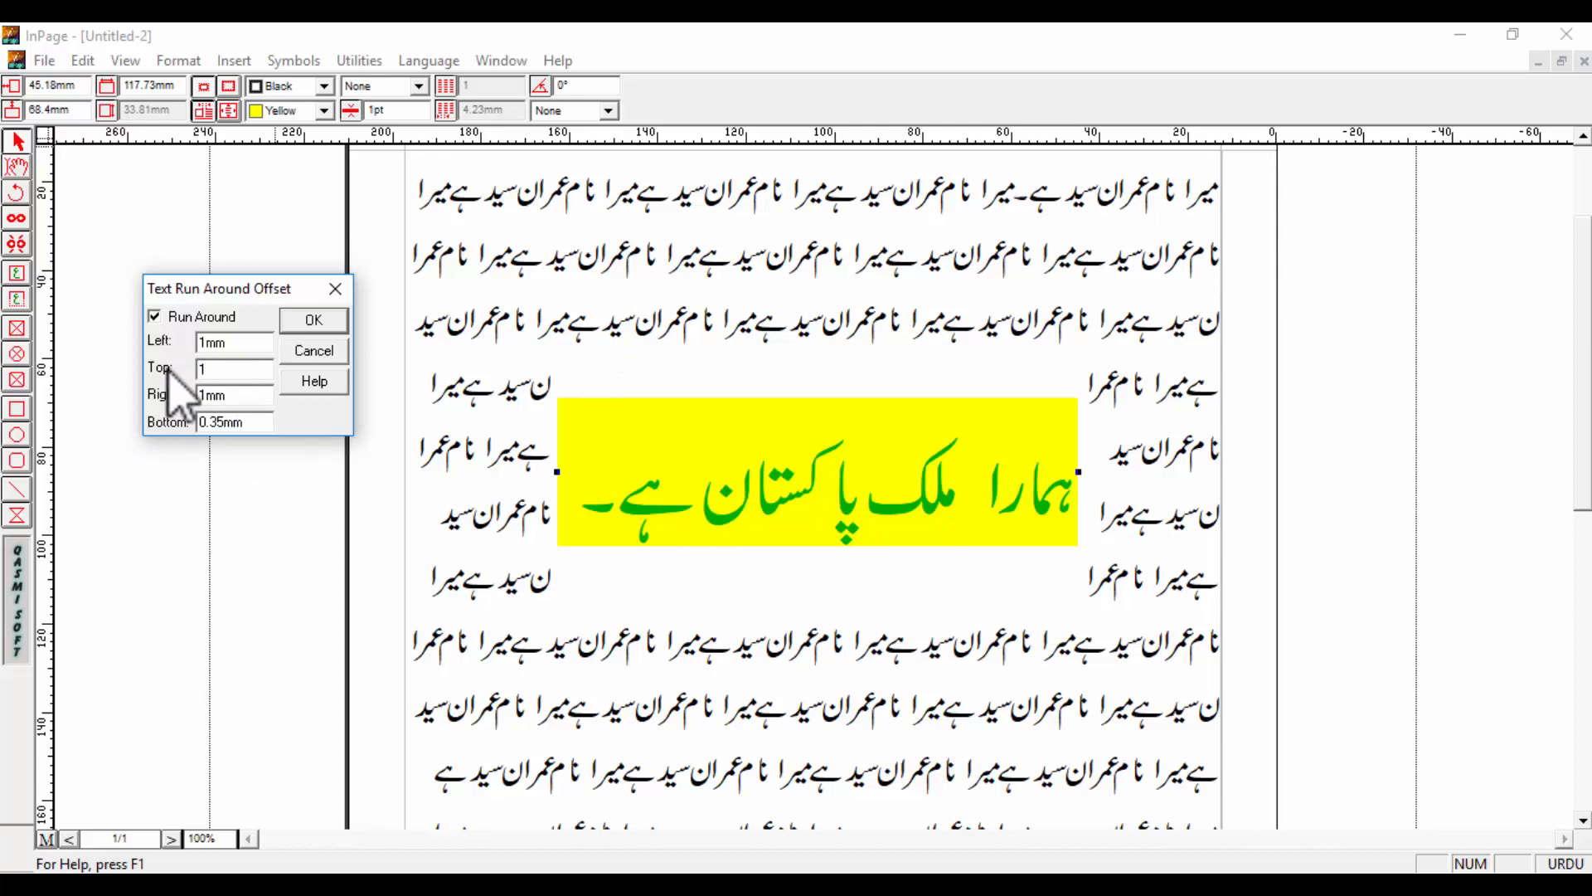
key("Tab")
key("Tab")
type("1")
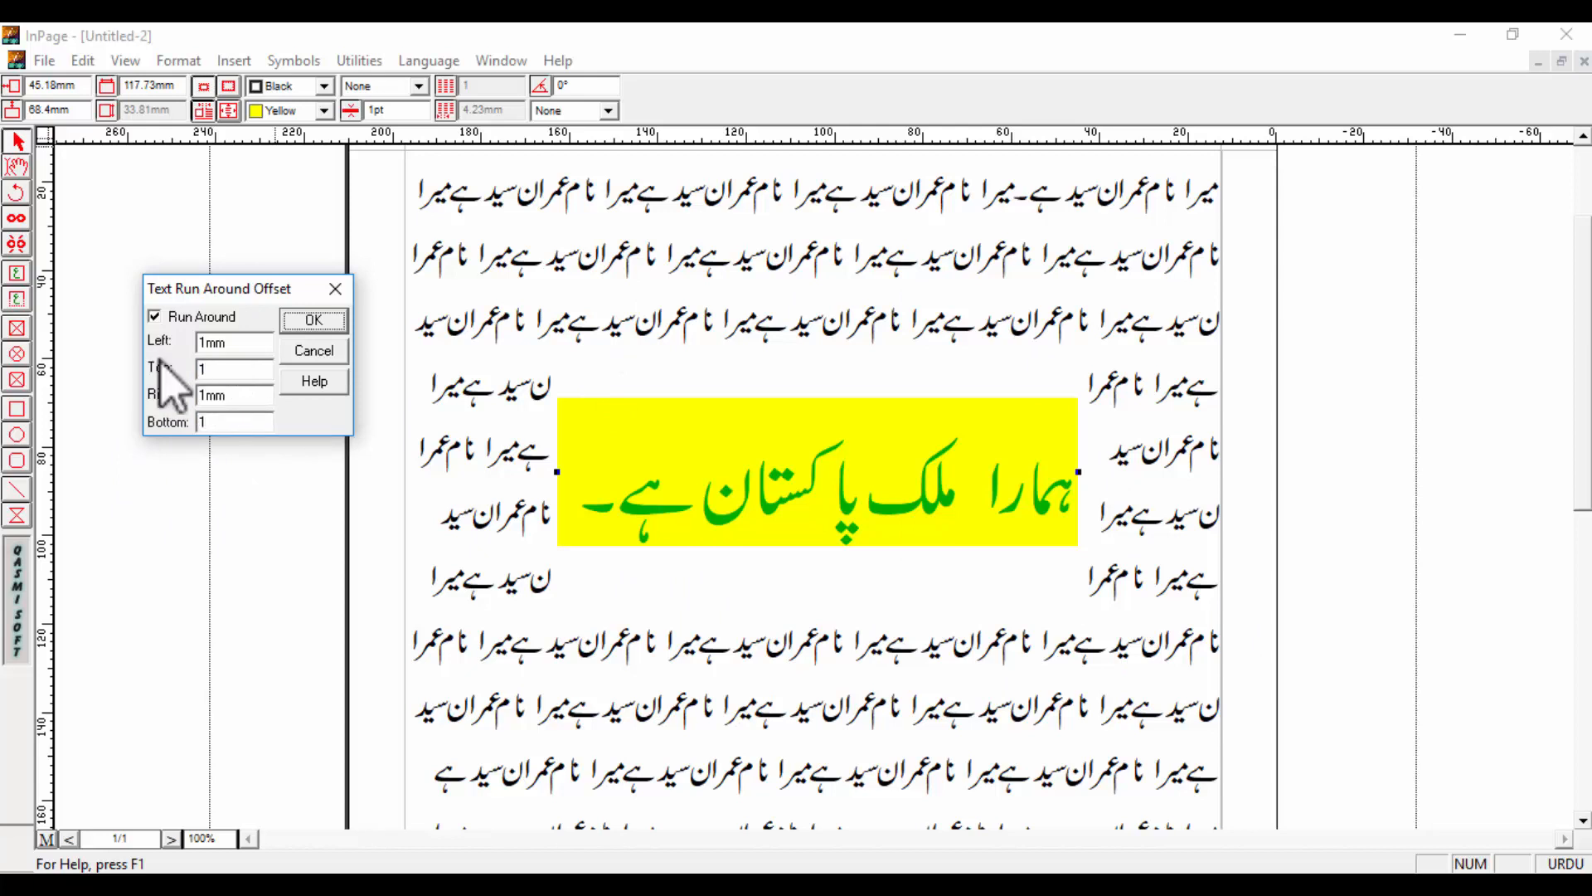
left_click(229, 374)
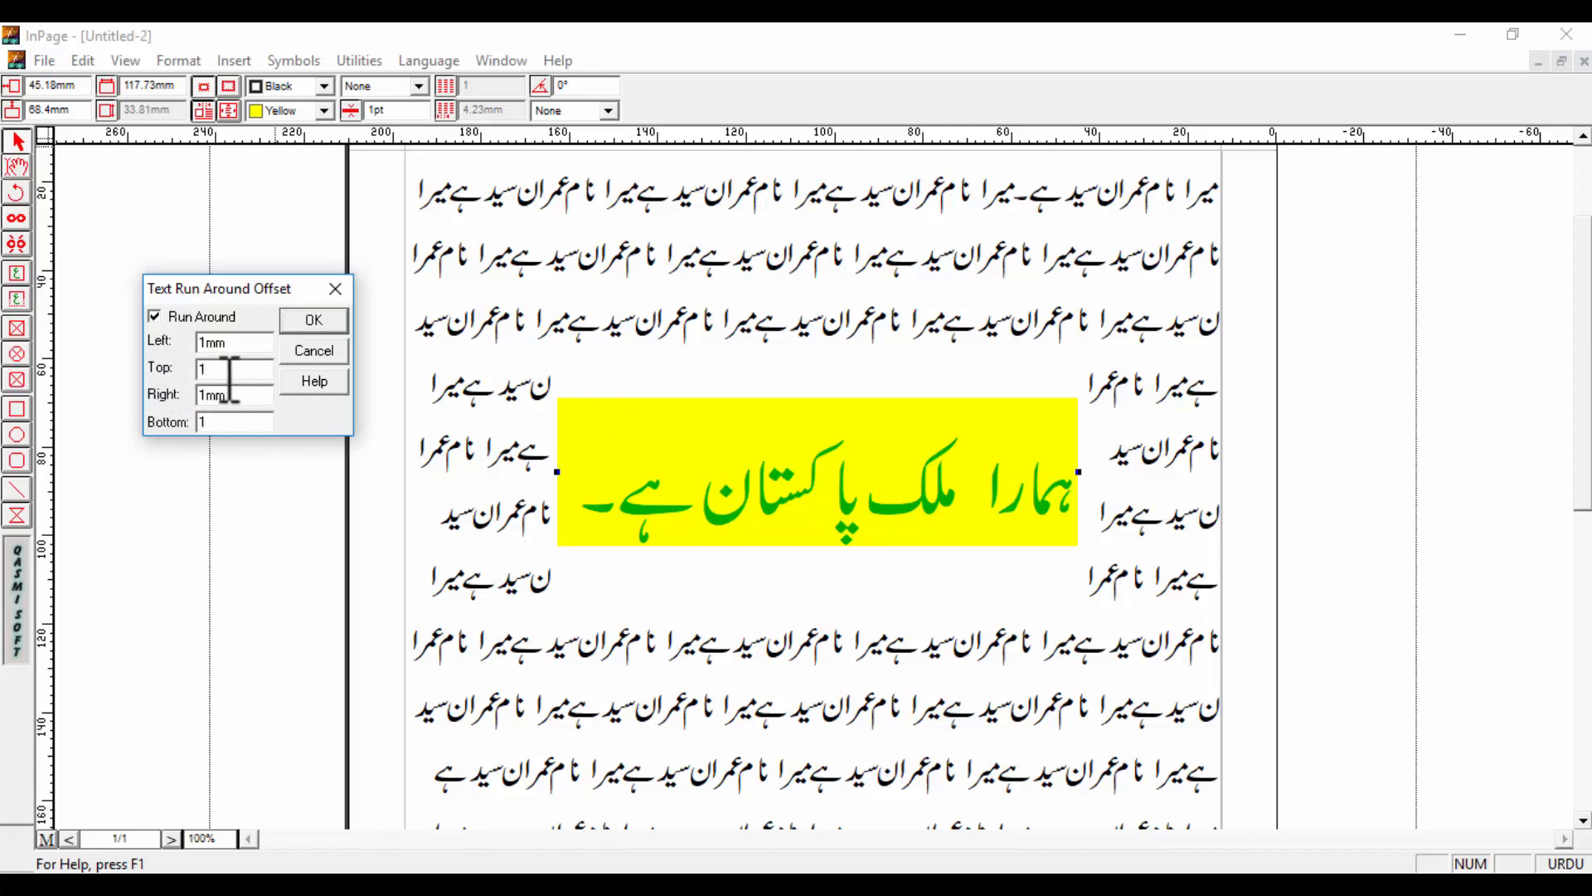
type("mm")
key("Tab")
key("Tab")
left_click(308, 321)
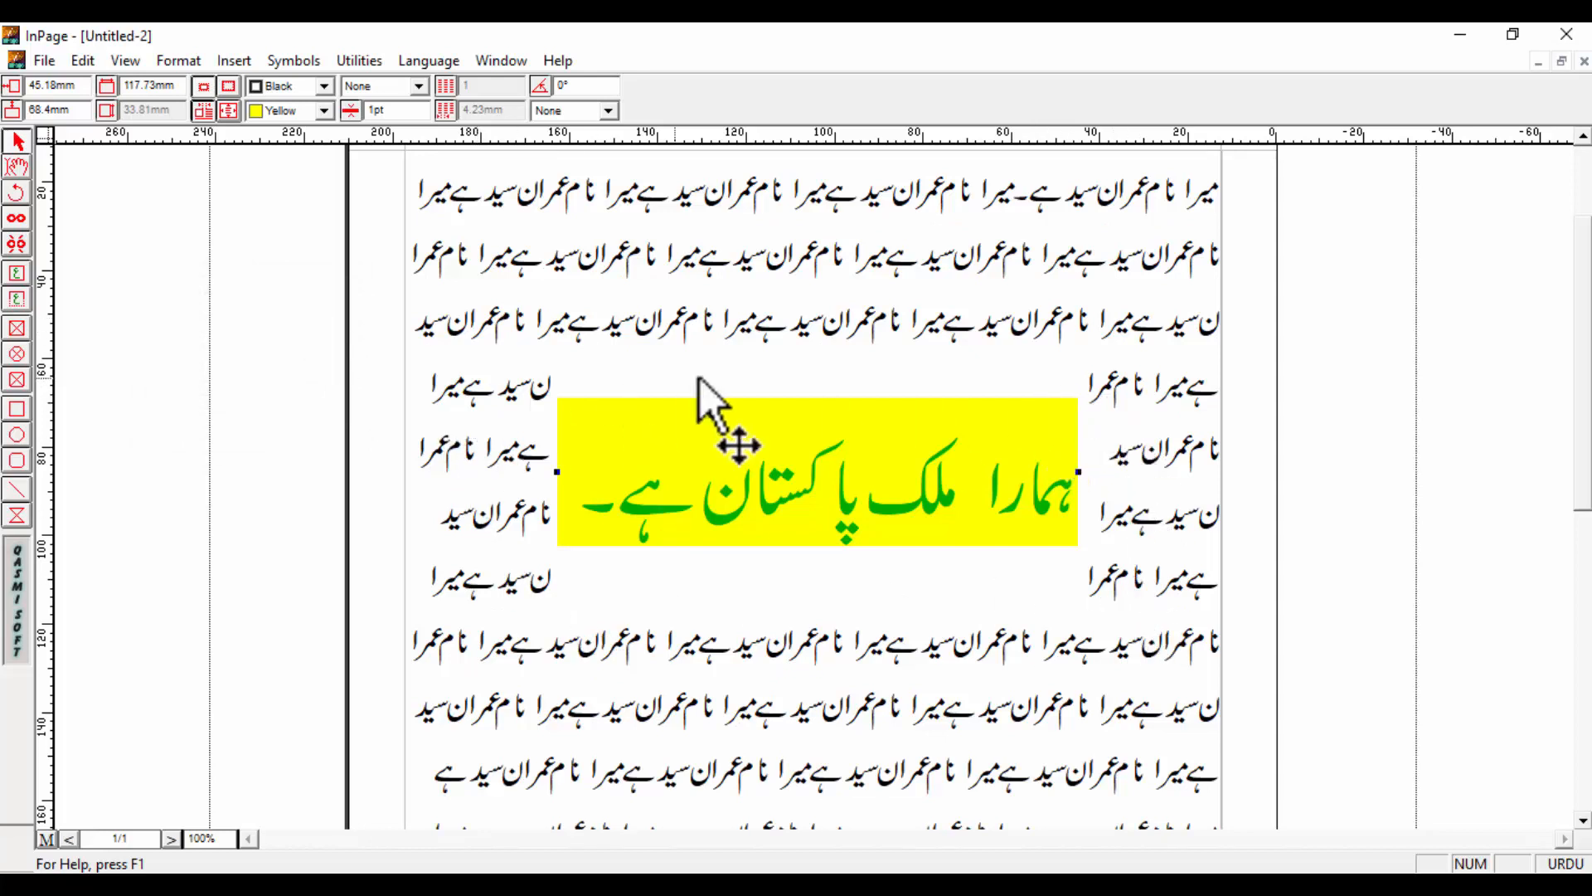
left_click(835, 633)
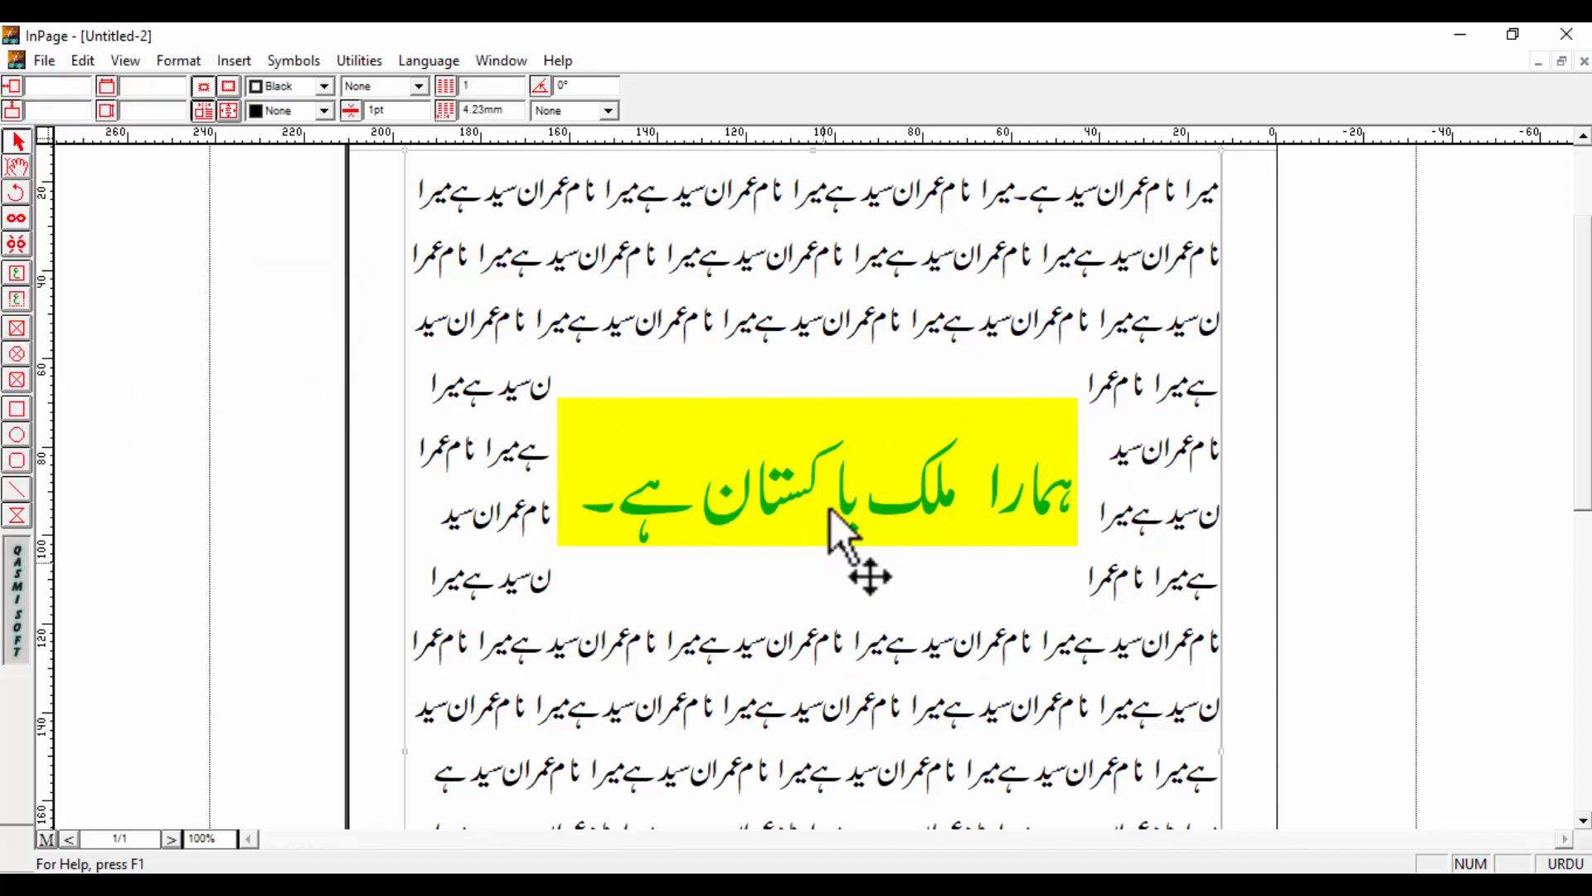
left_click(830, 511)
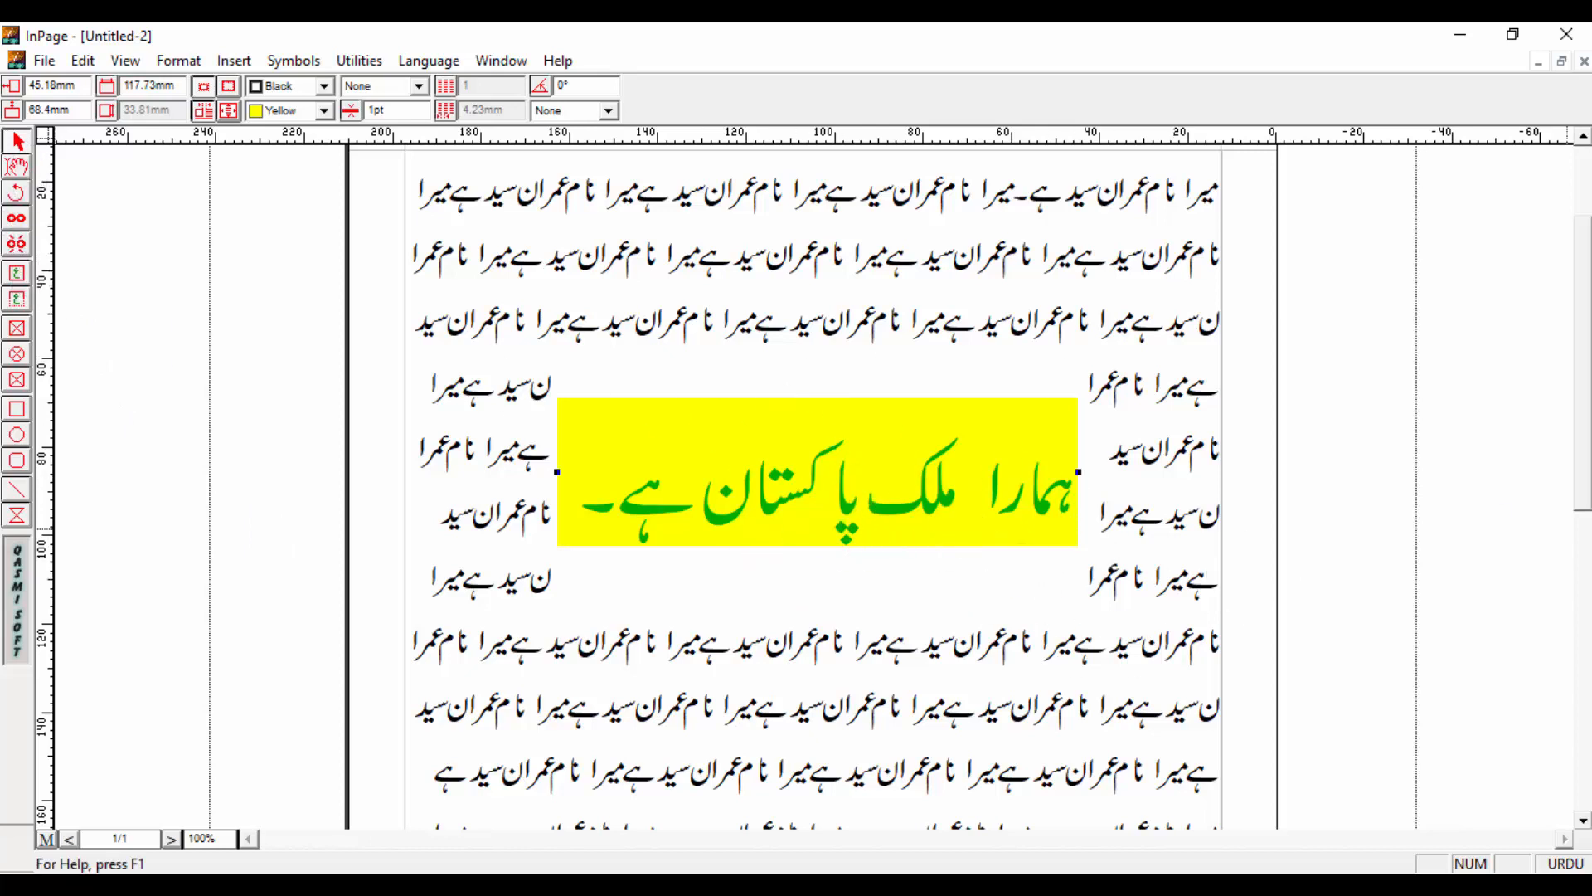
left_click_drag(1584, 424, 1581, 538)
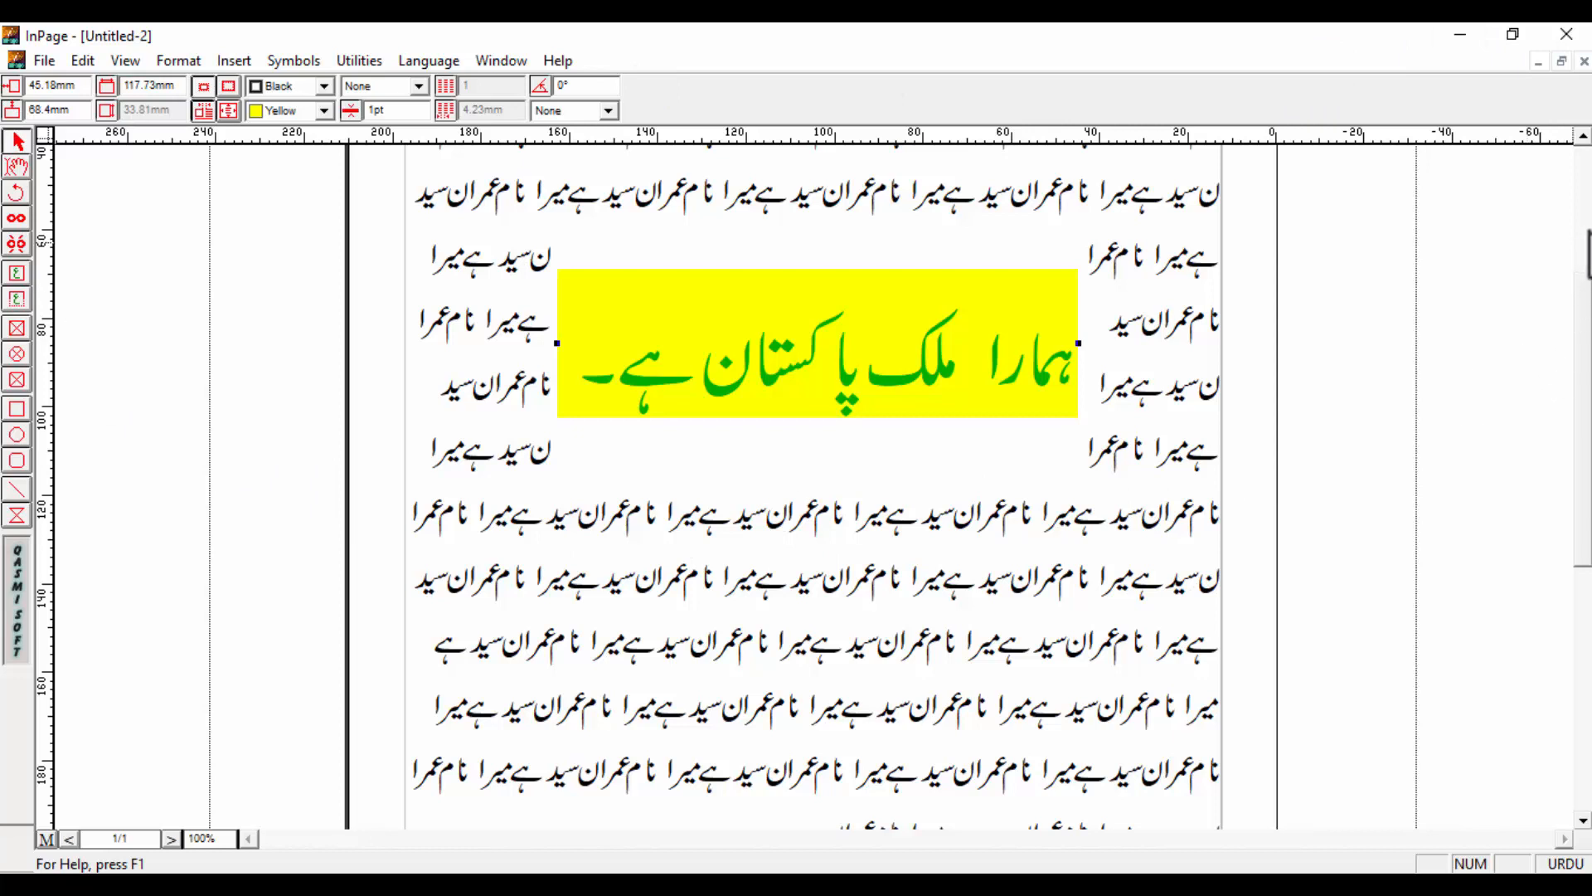
left_click(614, 884)
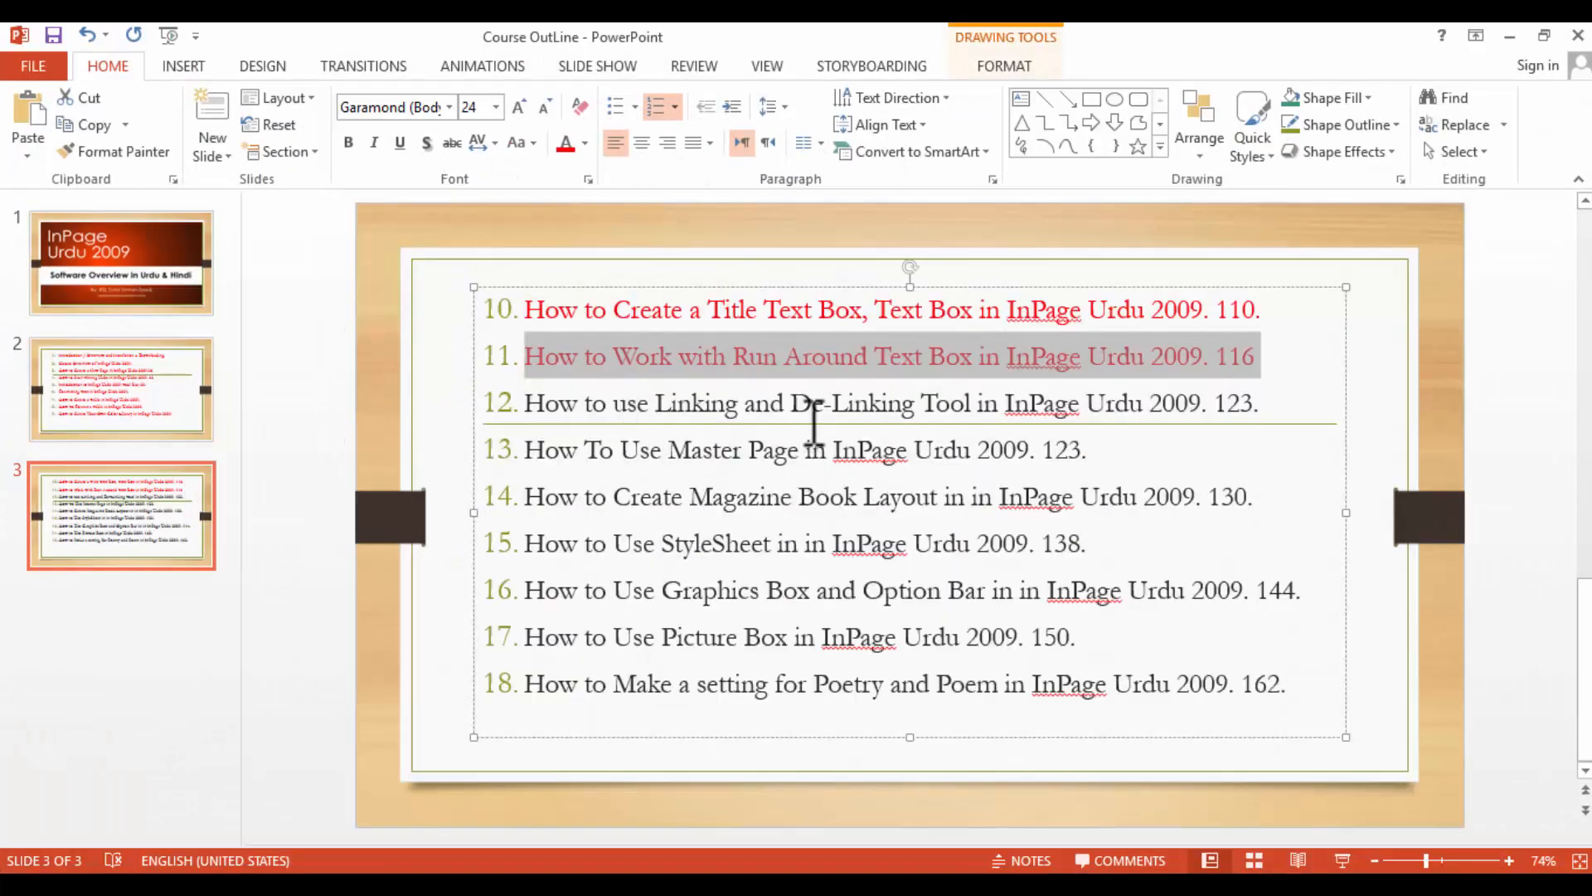
double_click(697, 402)
left_click(694, 403)
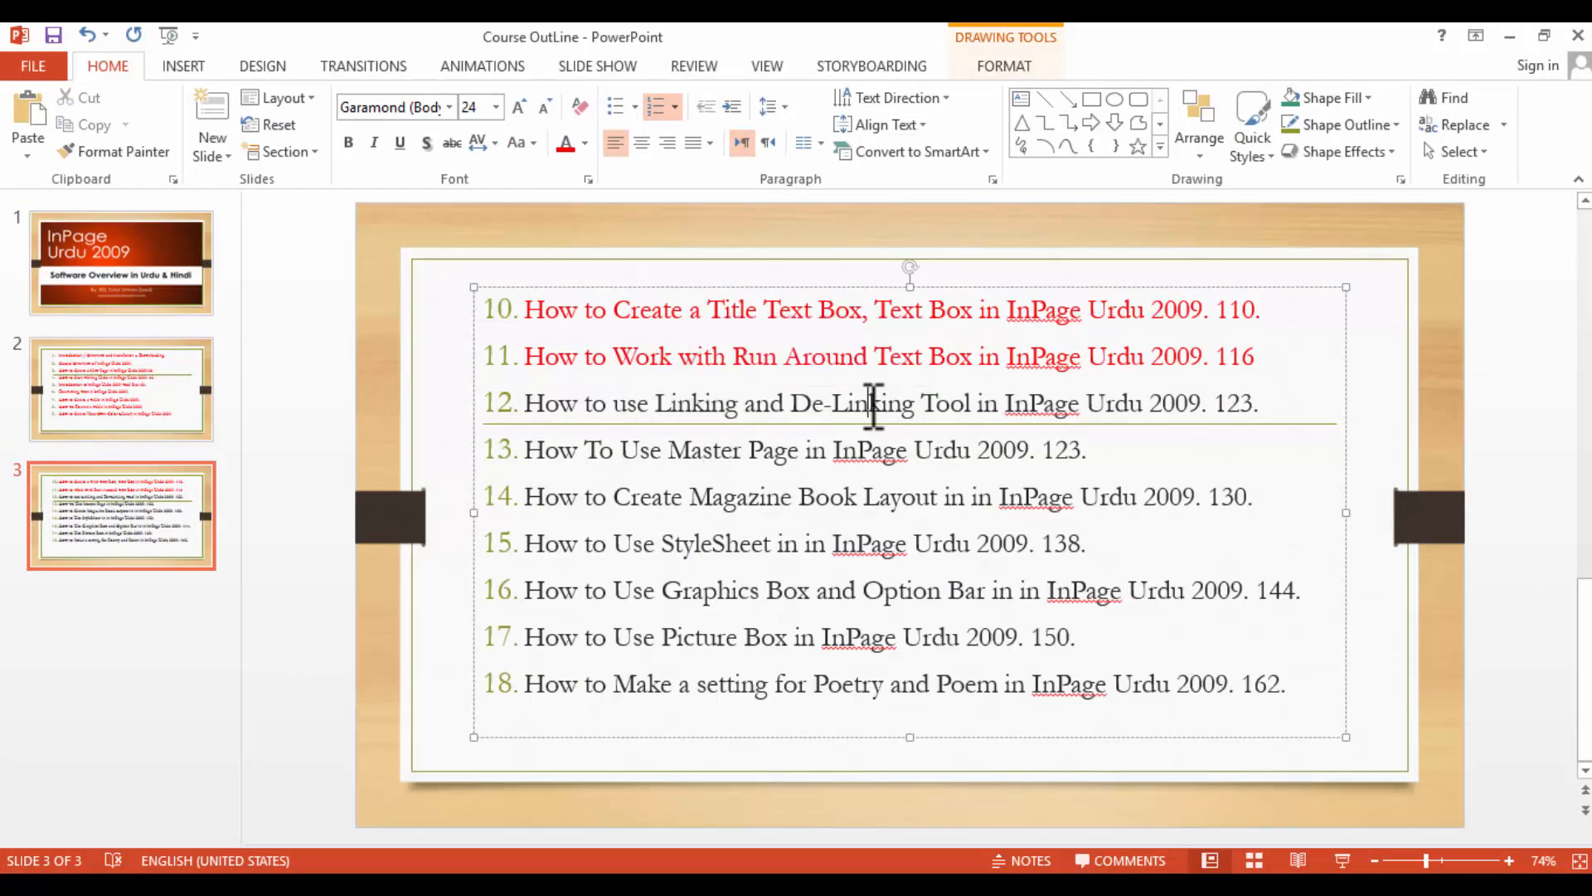
left_click_drag(528, 403, 1255, 401)
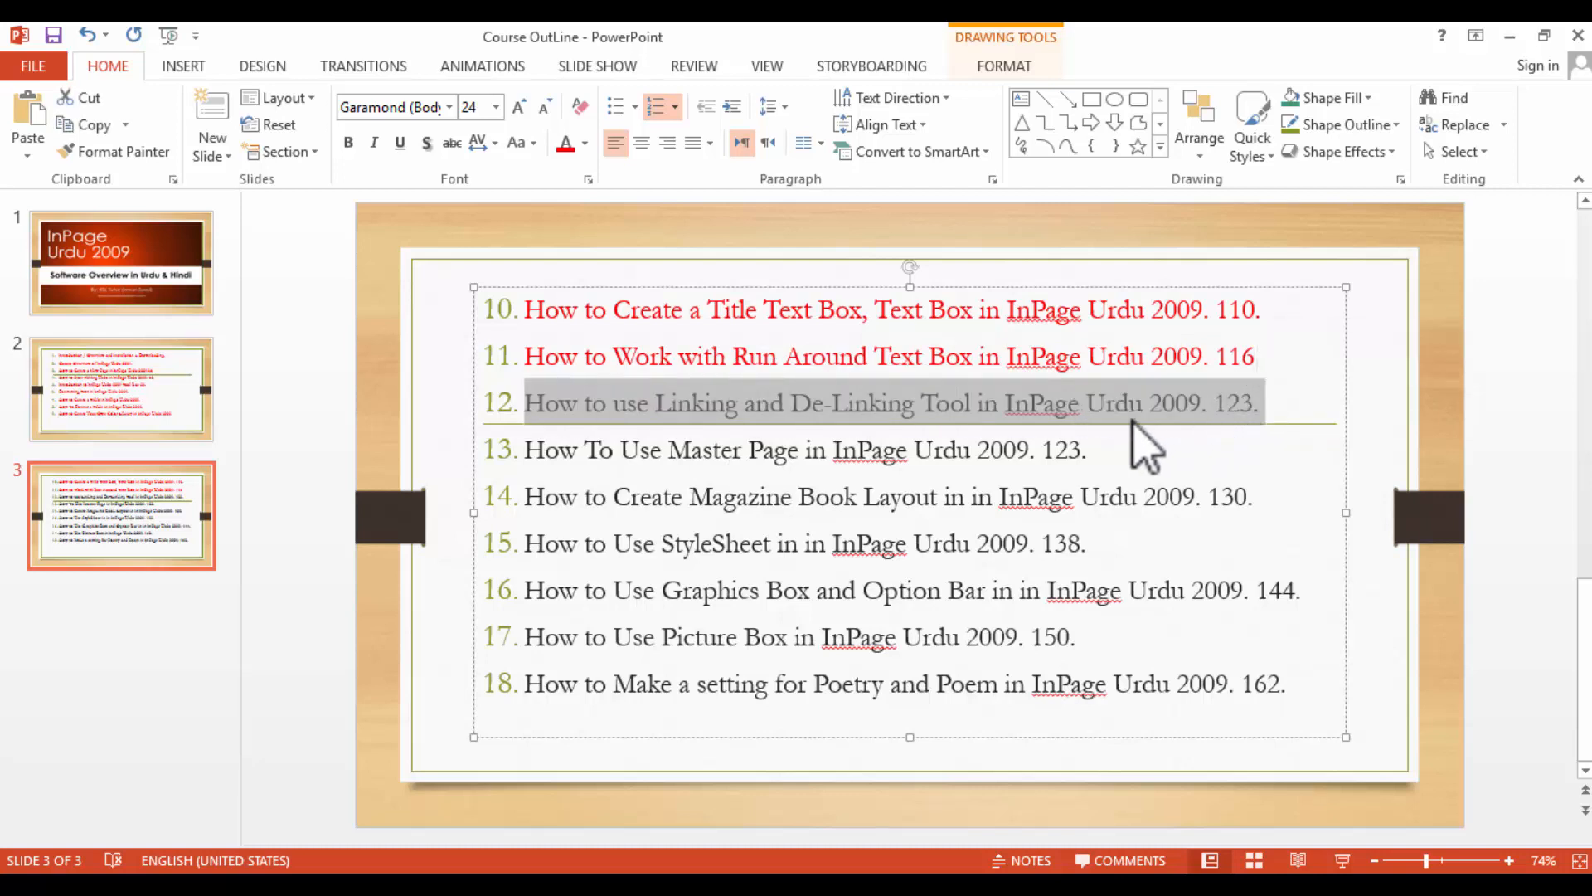
left_click(588, 410)
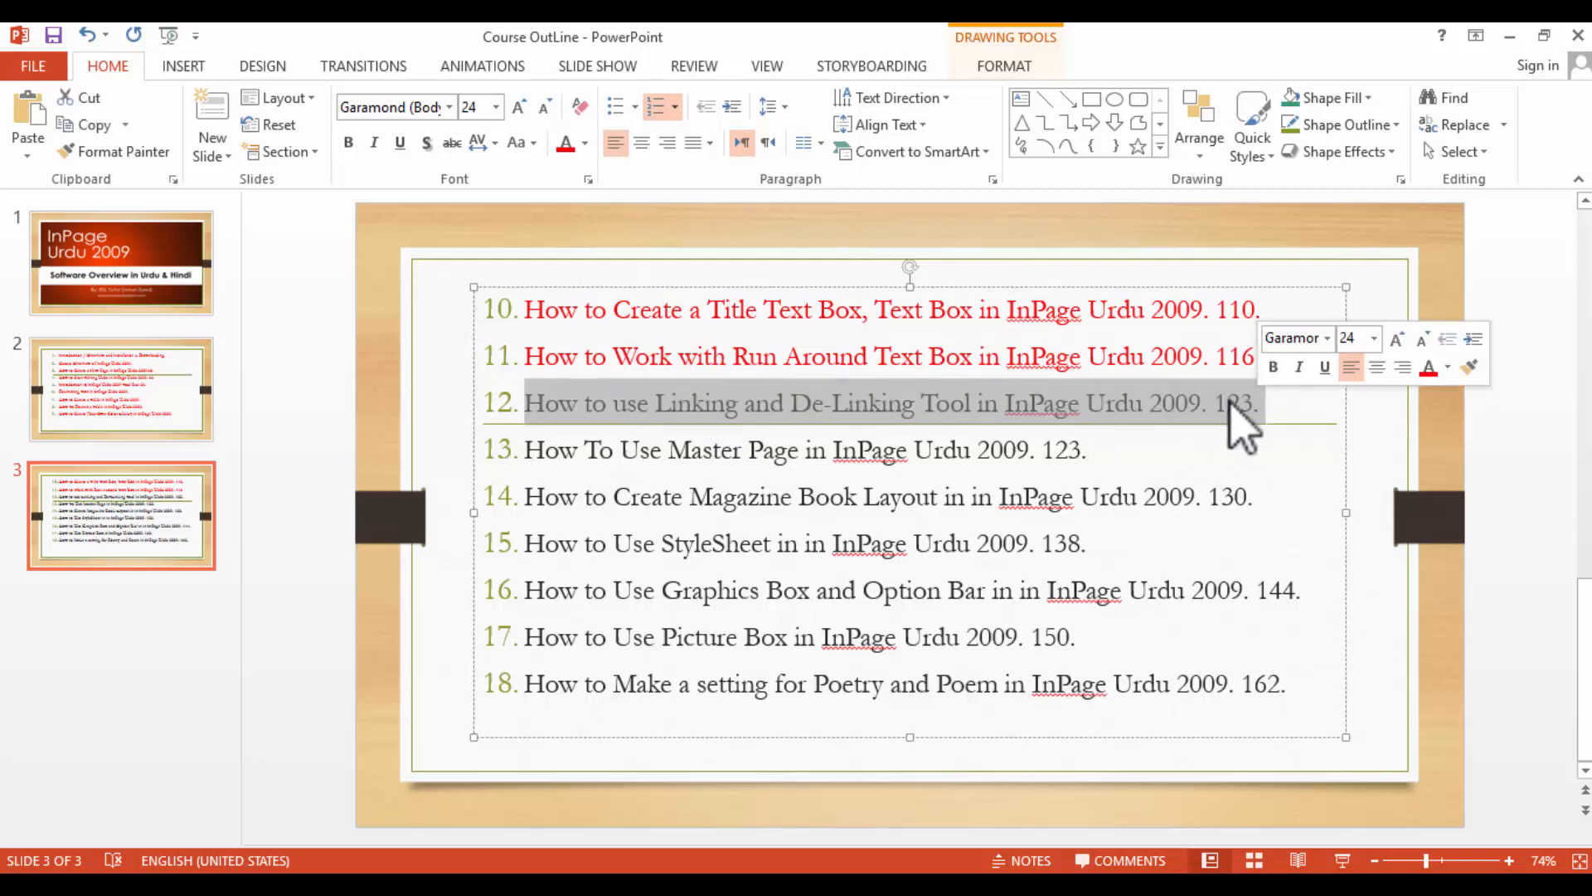
left_click(1188, 404)
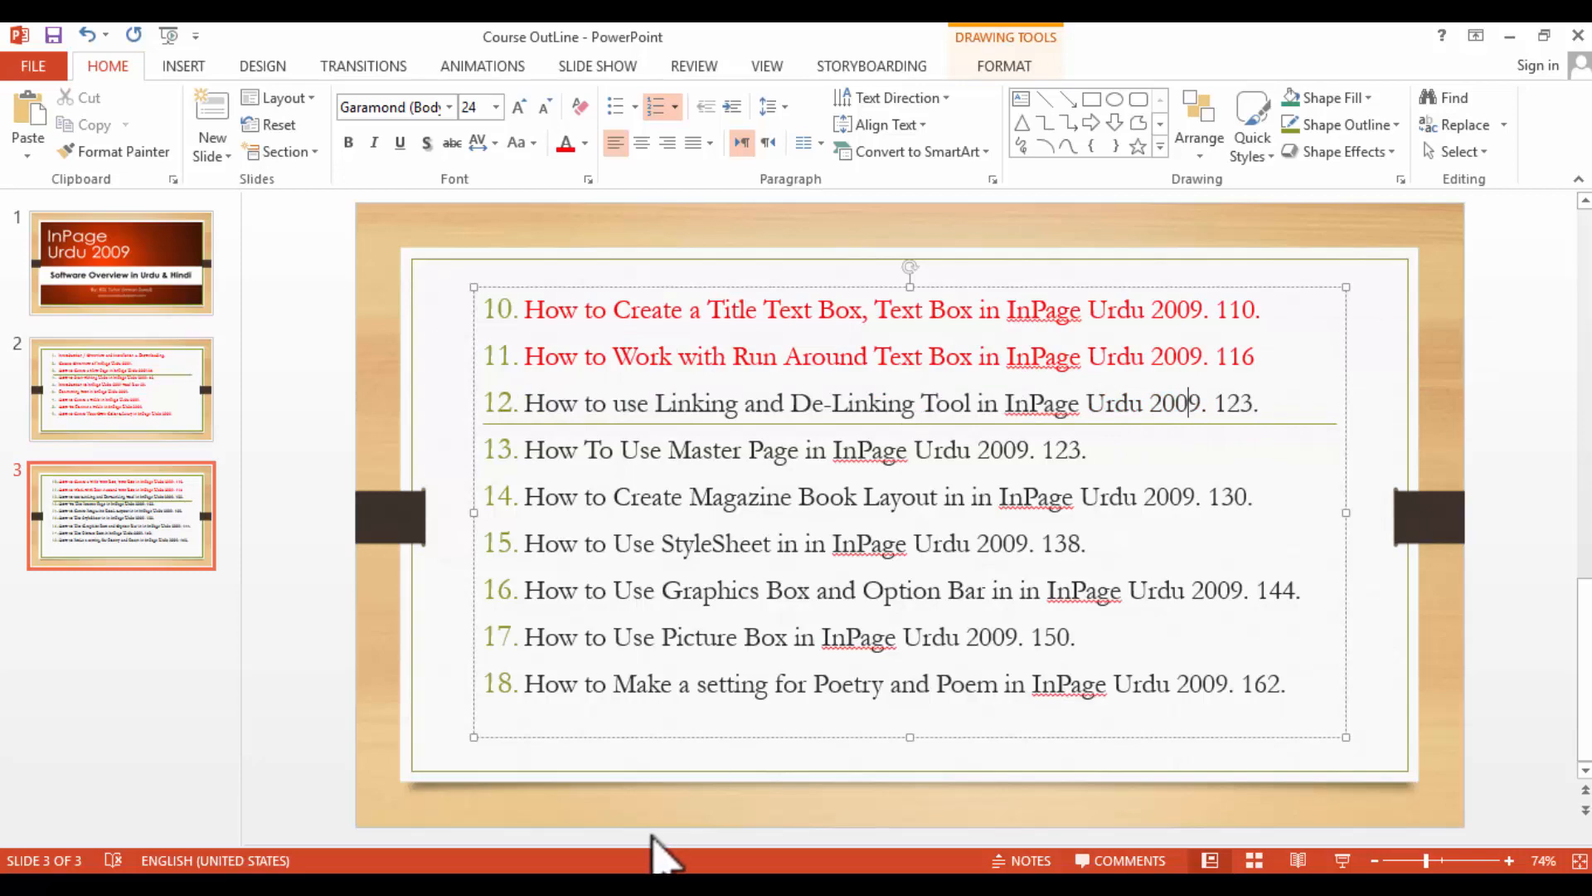